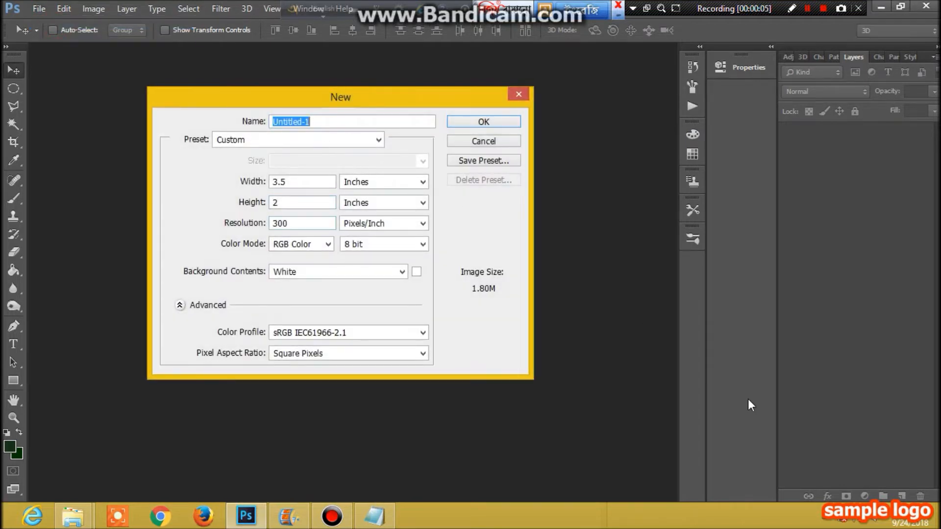
- Create a 3.5 × 2 inch, 300 pixels/inch, white-background document named 'Business Card'
type("B")
left_click(484, 122)
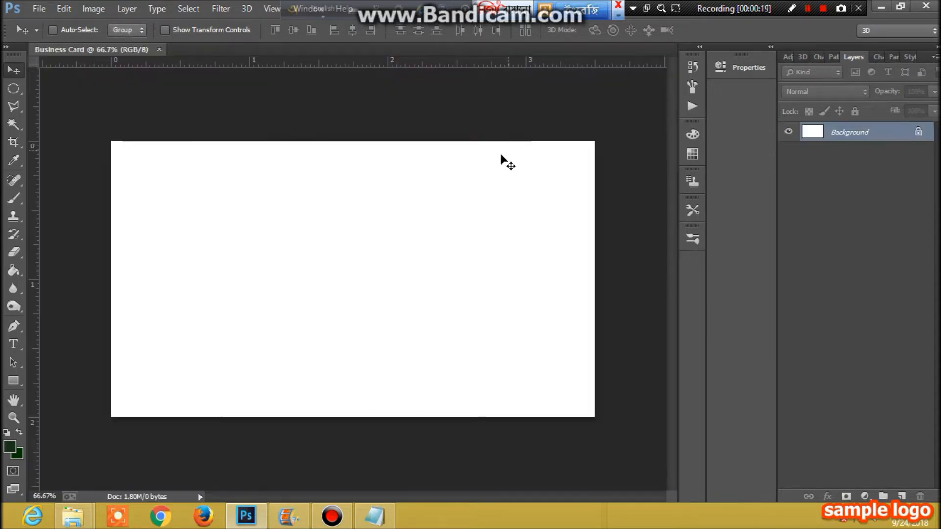
left_click(375, 516)
- Start opening a file, get past the Windows activation notice, and cancel the browser
left_click_drag(624, 69, 693, 70)
left_click(44, 11)
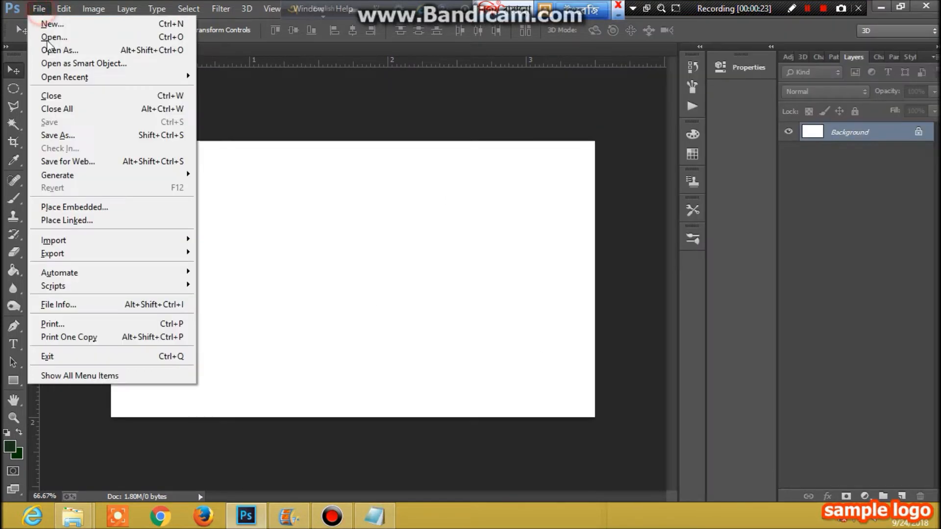
left_click(58, 39)
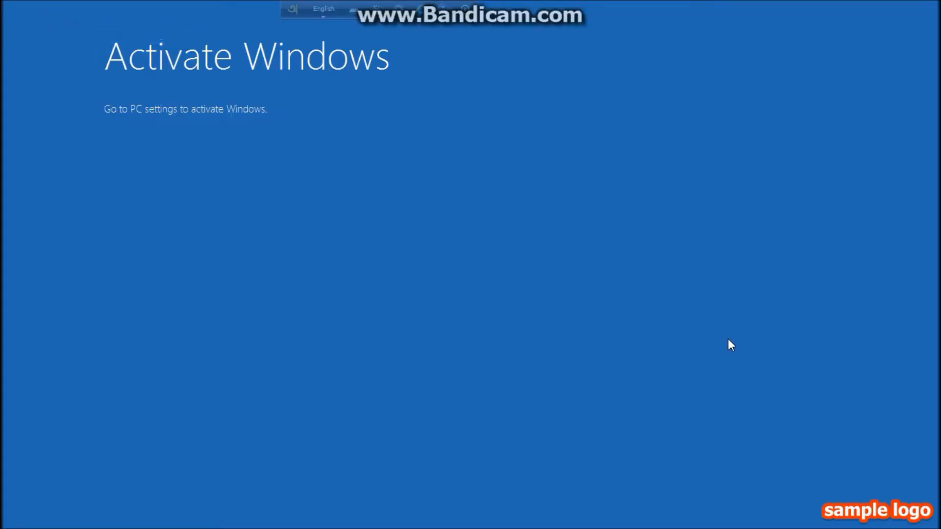
left_click(337, 151)
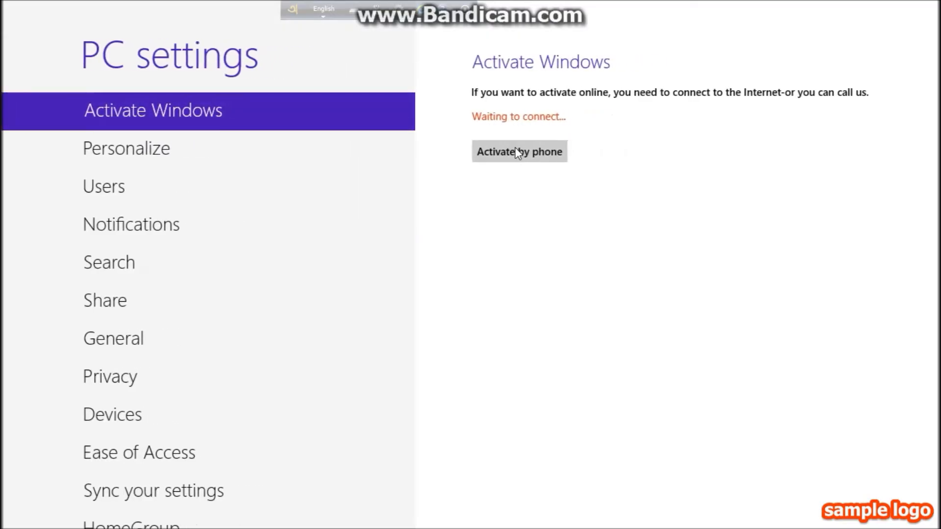
left_click(515, 150)
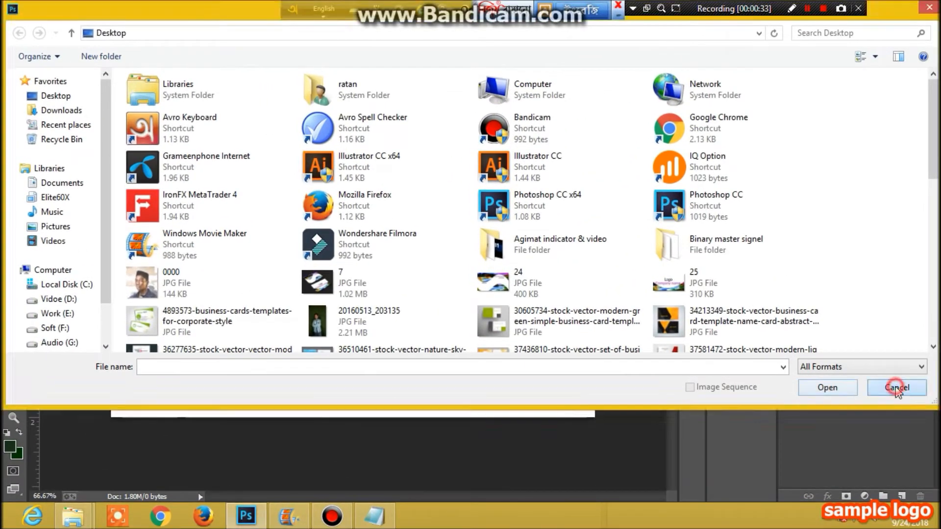
left_click(892, 387)
- Open the waterfall-and-rainbow wallpaper JPG from the Desktop
left_click(33, 11)
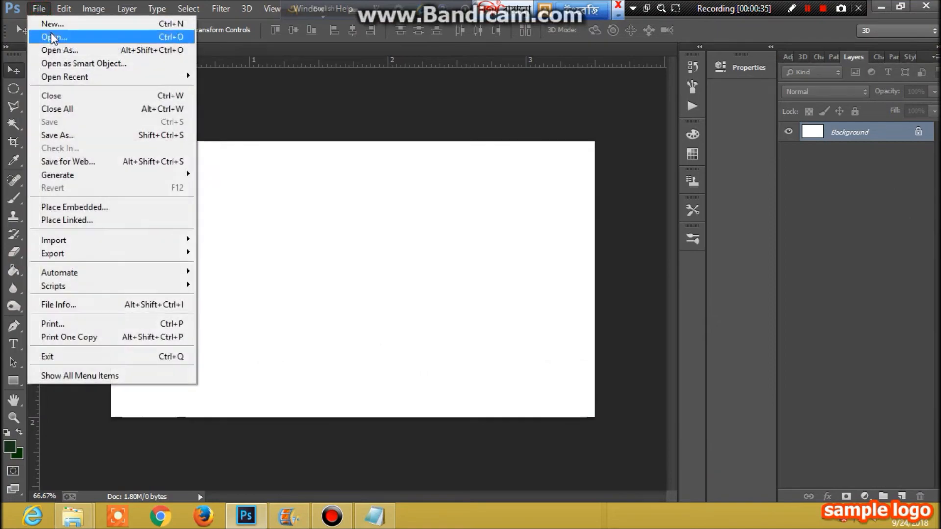
left_click(52, 38)
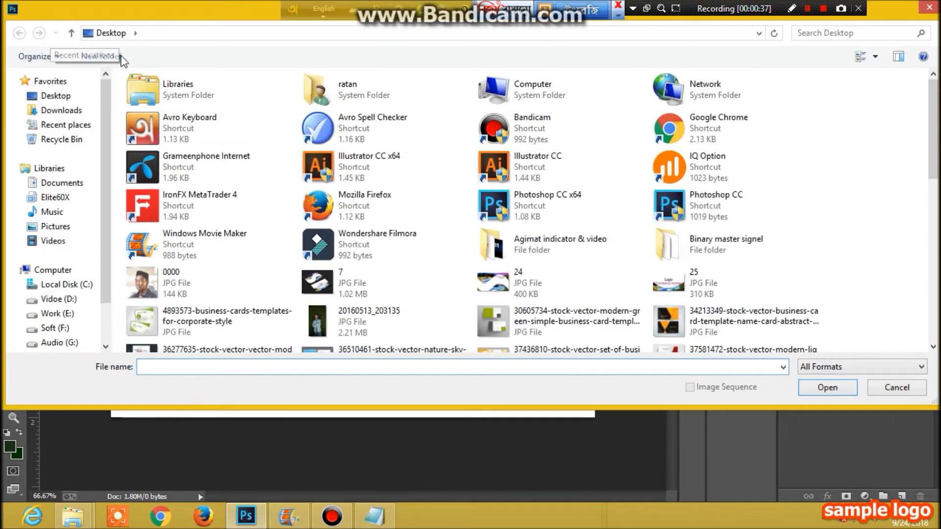
left_click_drag(931, 174, 932, 337)
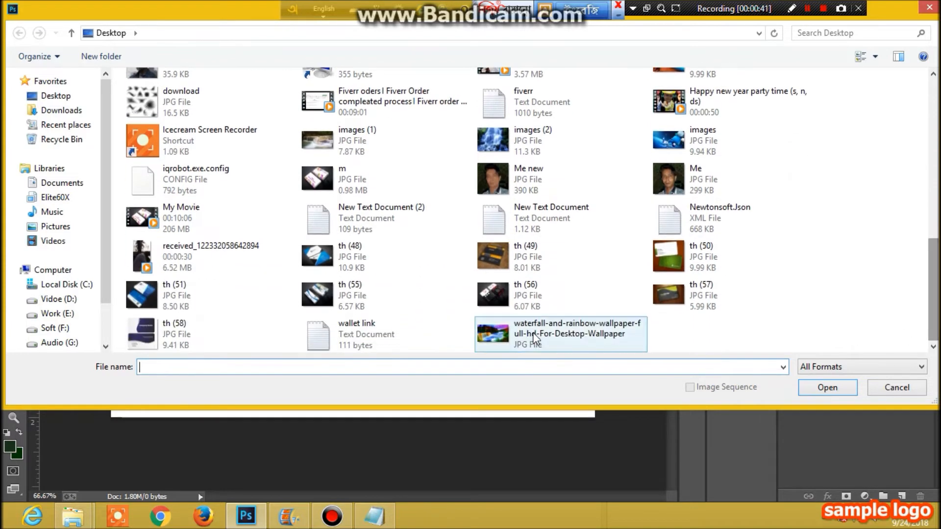
left_click(563, 334)
left_click(839, 389)
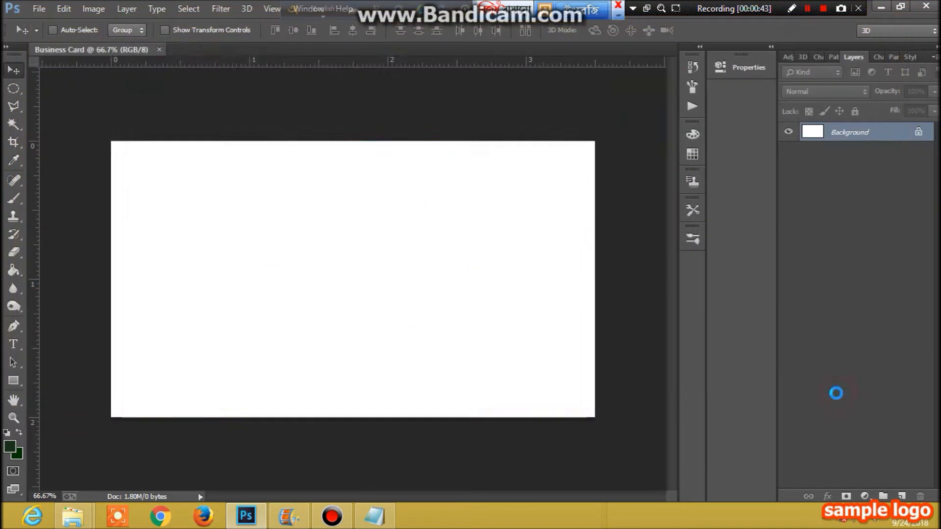
- Unlock the waterfall layer, drag it into Business Card, and scale it into a full-width top band
left_click(920, 132)
left_click_drag(390, 247, 354, 259)
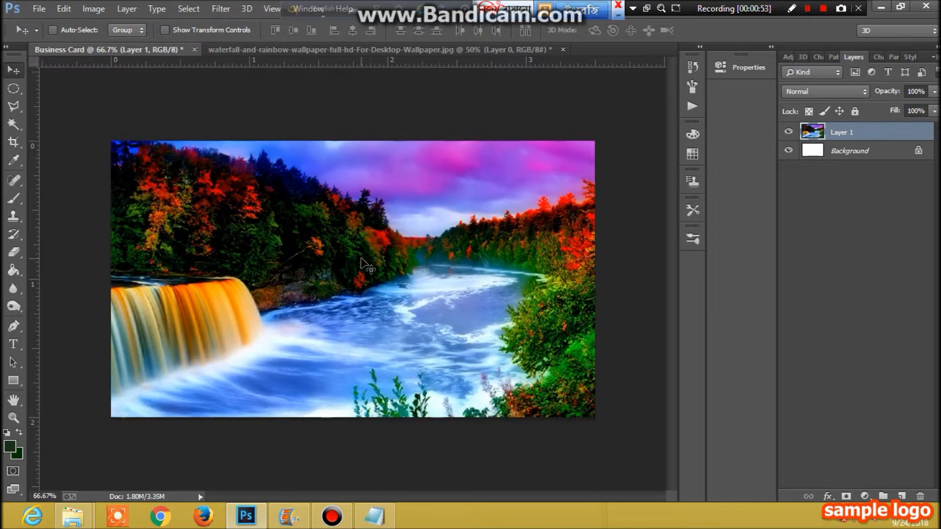
key("ctrl+t")
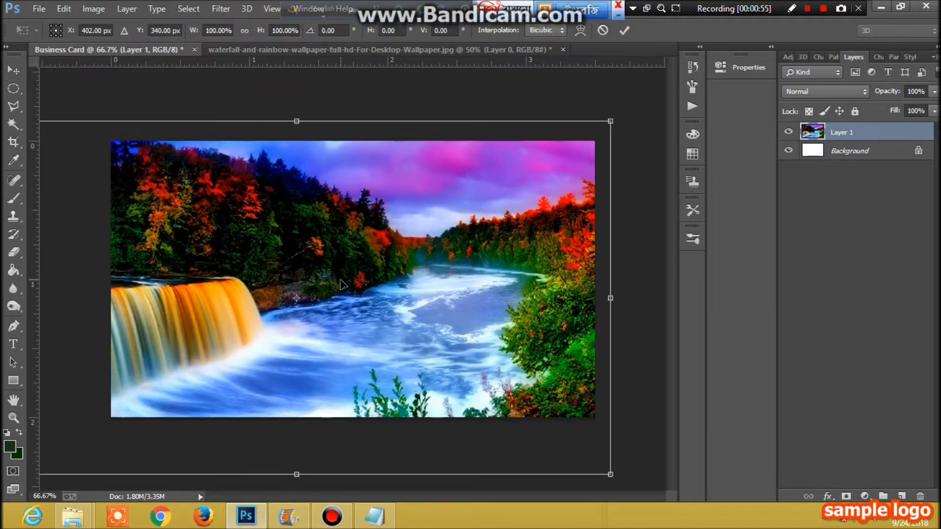
scroll(340, 280, "down", 3)
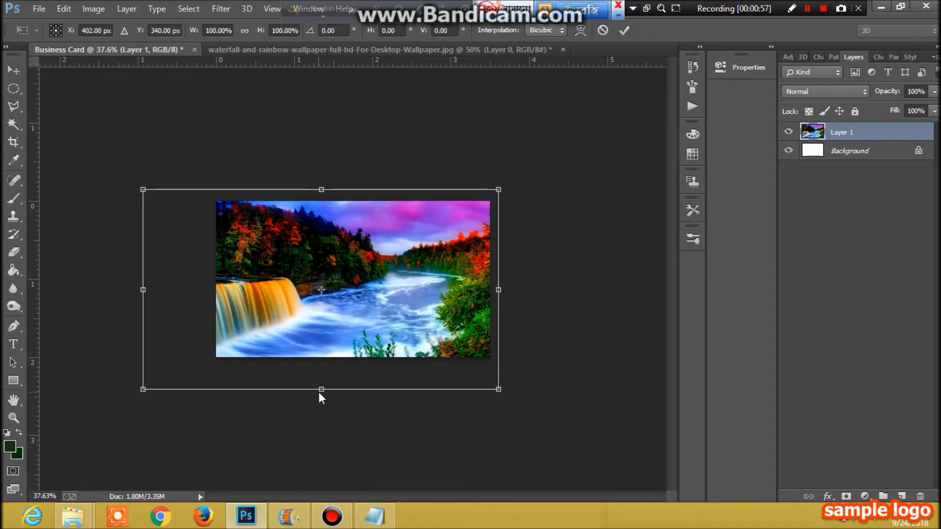
left_click_drag(321, 389, 319, 282)
left_click_drag(141, 236, 216, 236)
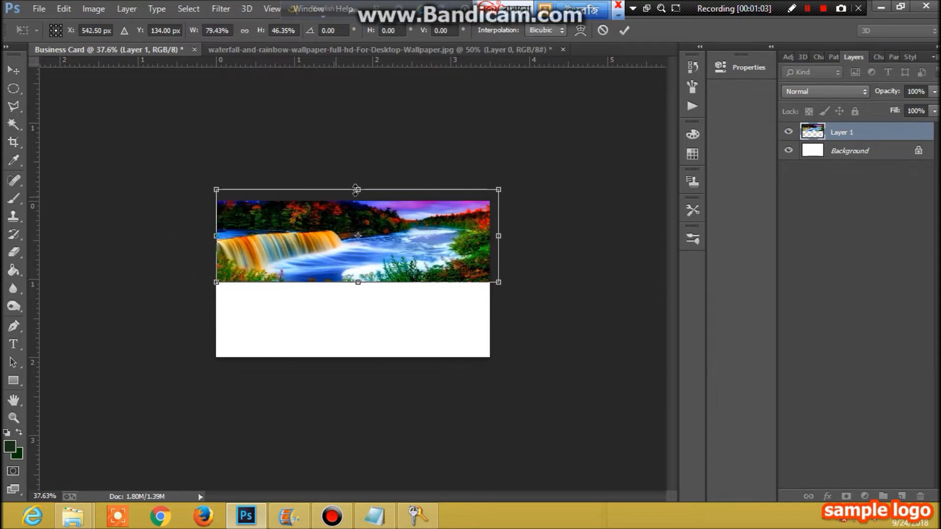
left_click_drag(355, 190, 358, 201)
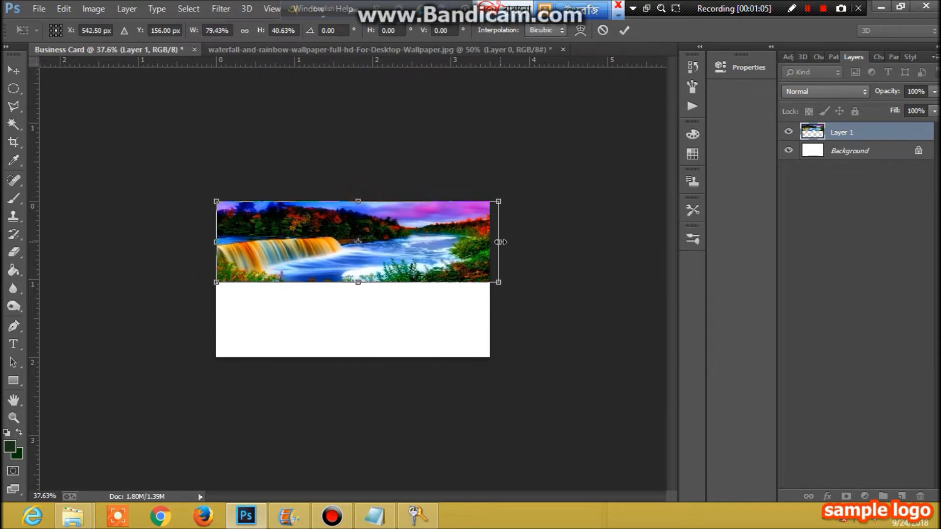
left_click_drag(500, 242, 492, 242)
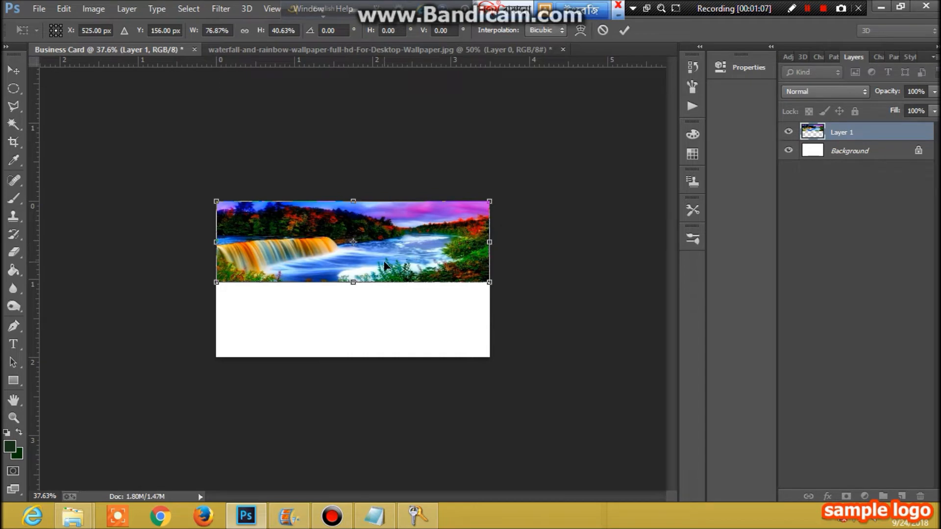
key("ctrl+plus")
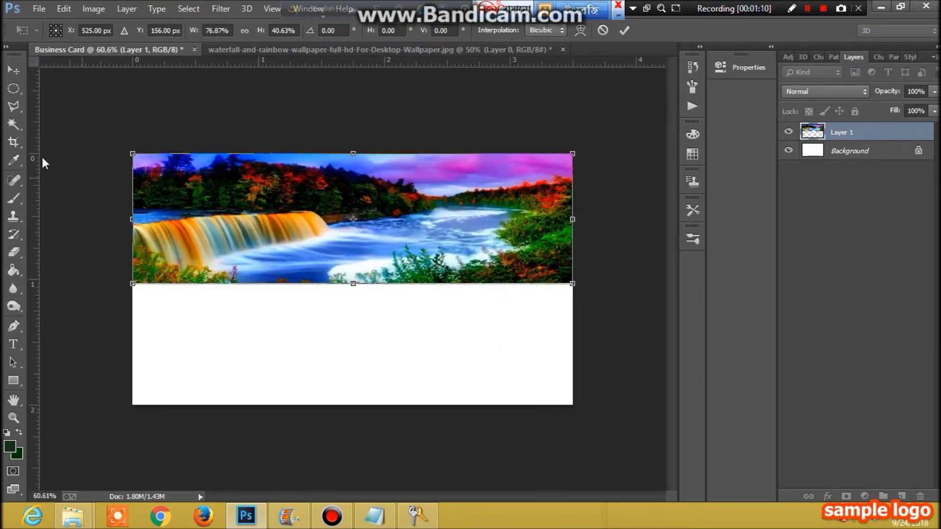
left_click(13, 70)
left_click(396, 205)
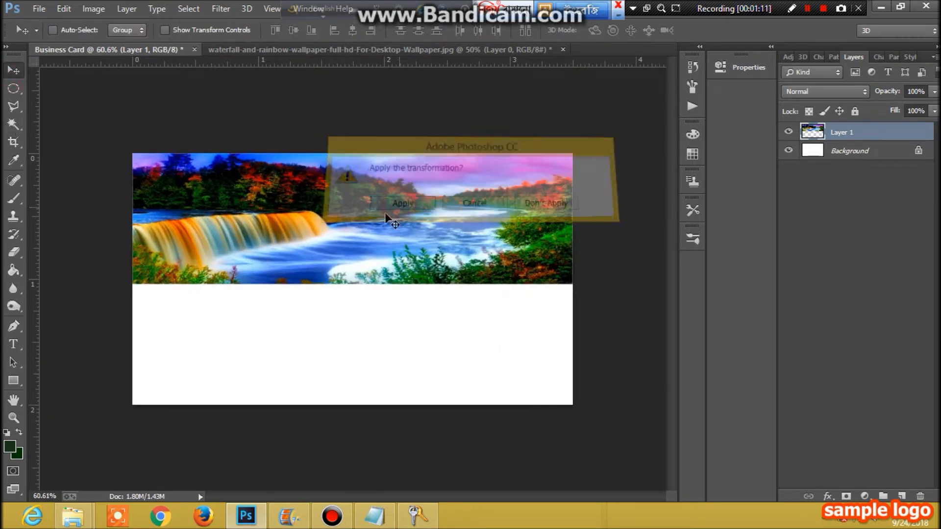
- Add a horizontal guide at 0.520 in and a vertical centre guide, then start a Pen path curving through their crossing
left_click(13, 327)
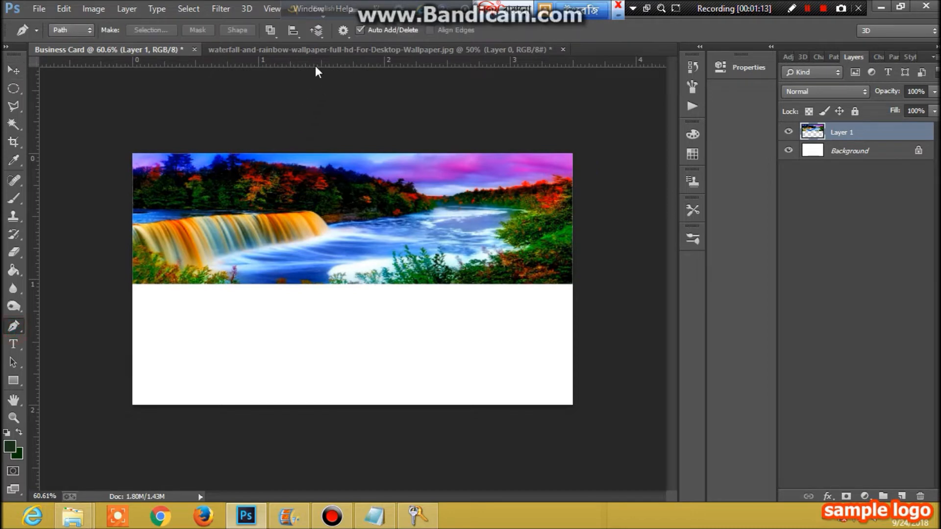
left_click_drag(316, 66, 325, 217)
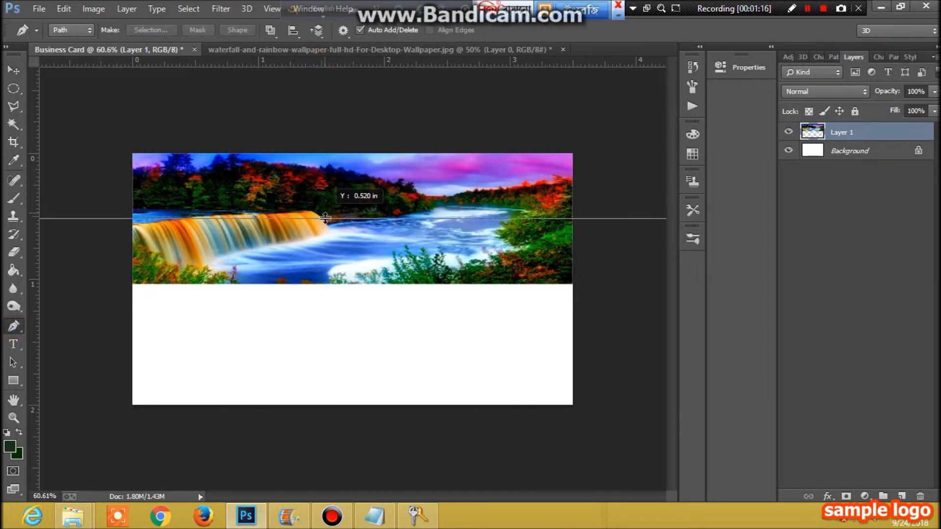
left_click_drag(326, 222, 326, 222)
left_click_drag(39, 302, 346, 321)
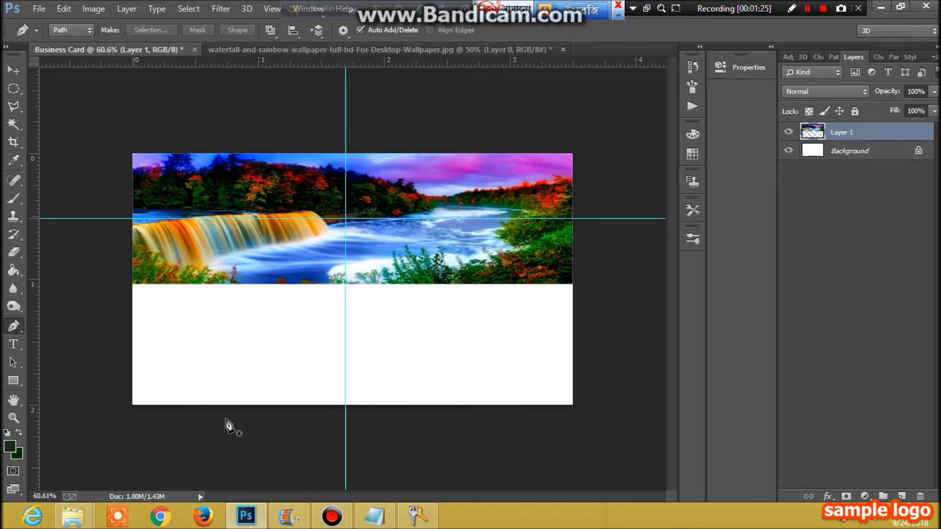
left_click(132, 219)
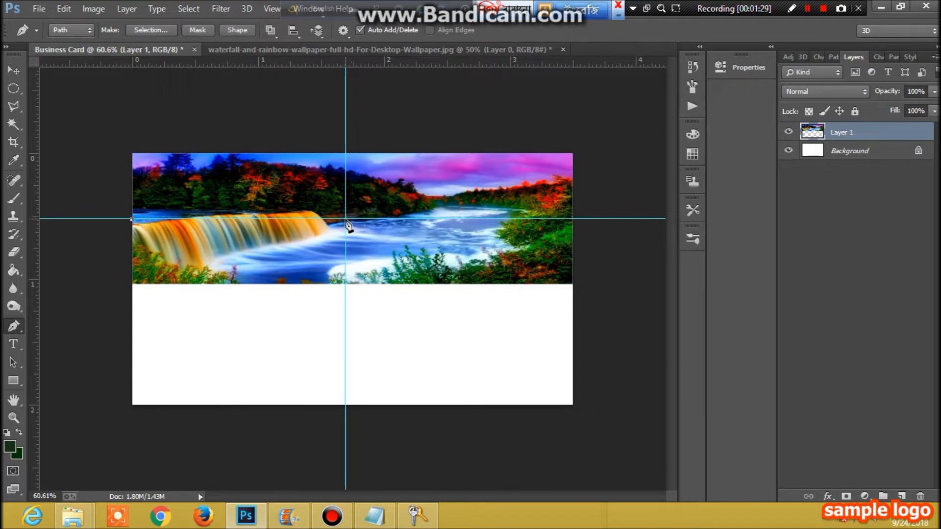
left_click_drag(346, 219, 458, 112)
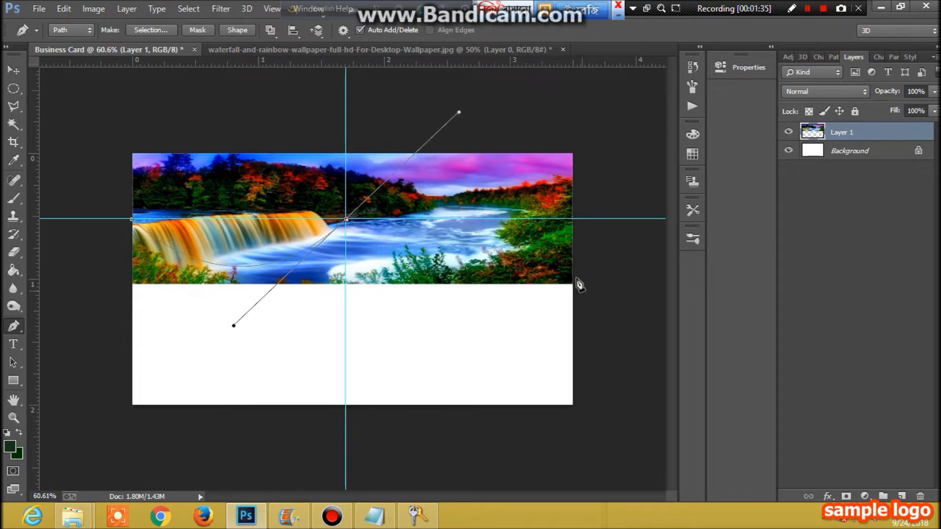
- Extend the path to the photo's right edge, drop just below it, and return to the left edge
left_click(572, 260)
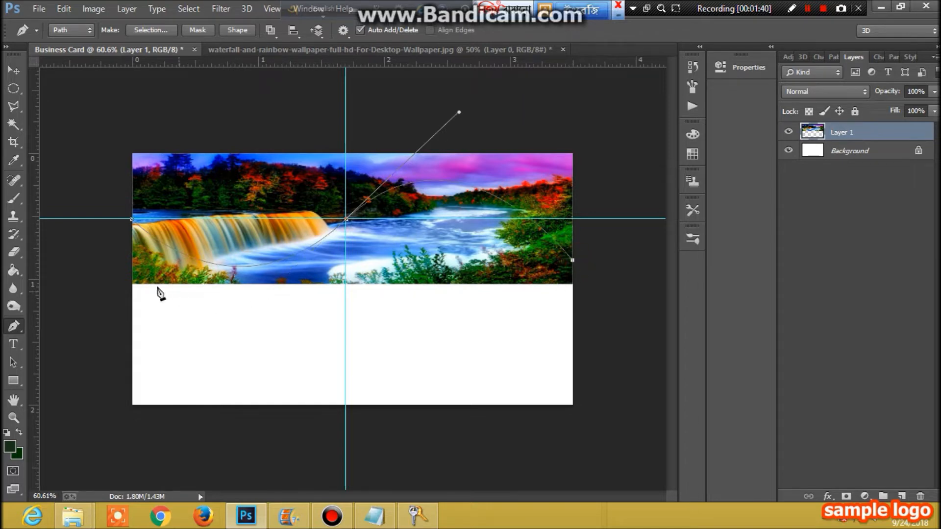
left_click(133, 261)
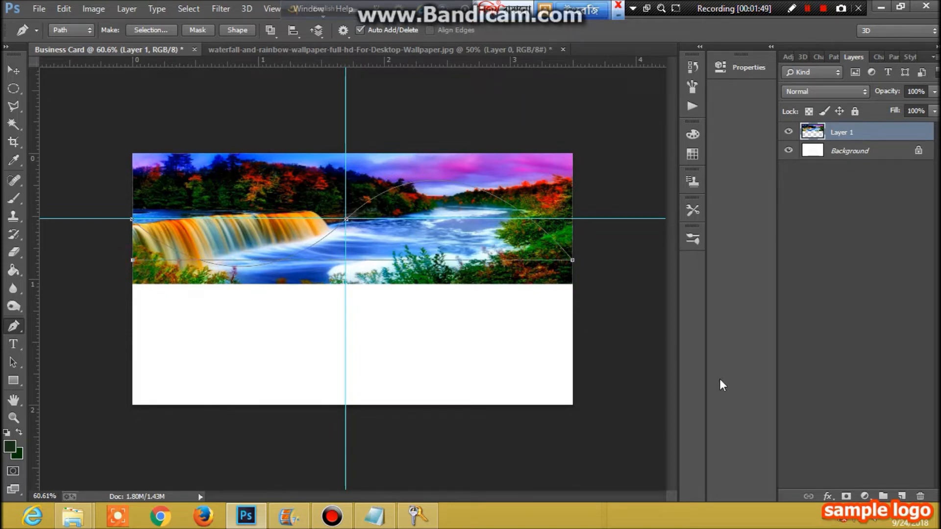
key("ctrl+z")
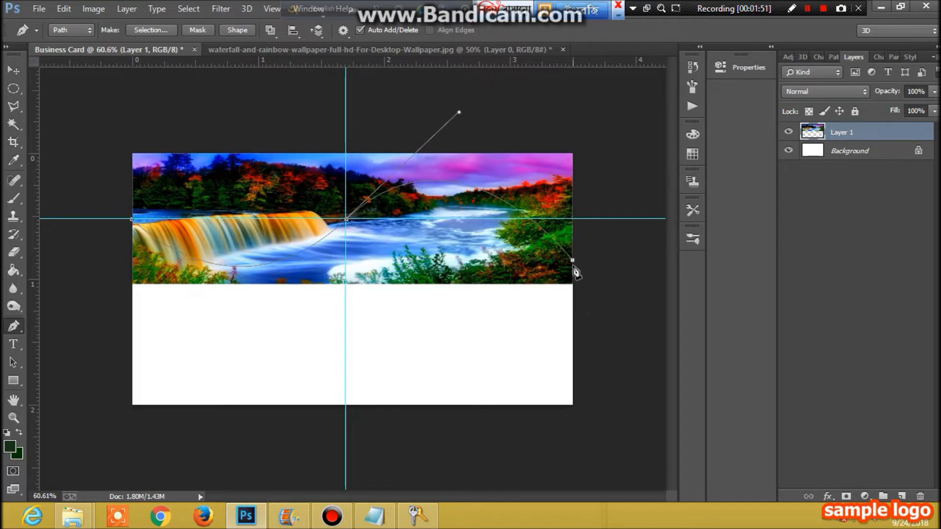
left_click(572, 265)
left_click(132, 268)
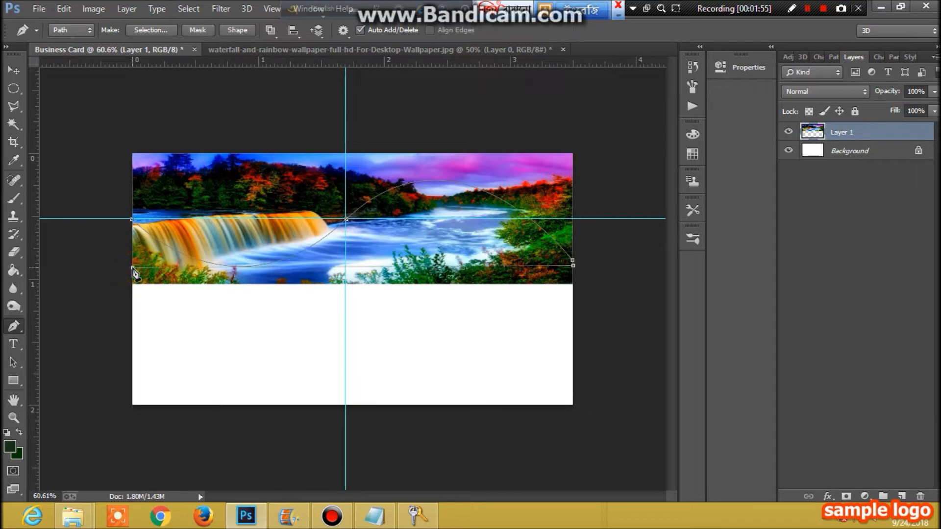
- Close the path at its left-edge start and dismiss the Windows activation prompt
left_click(132, 219)
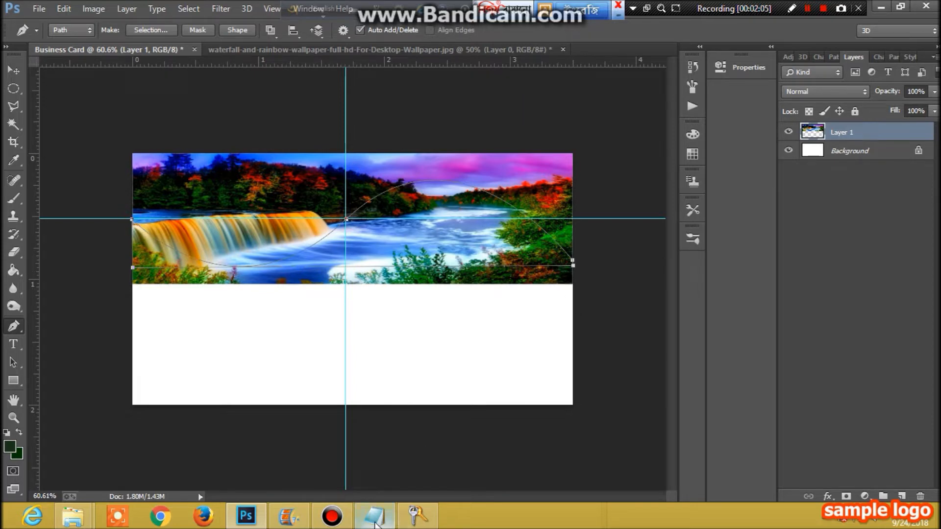
left_click(414, 517)
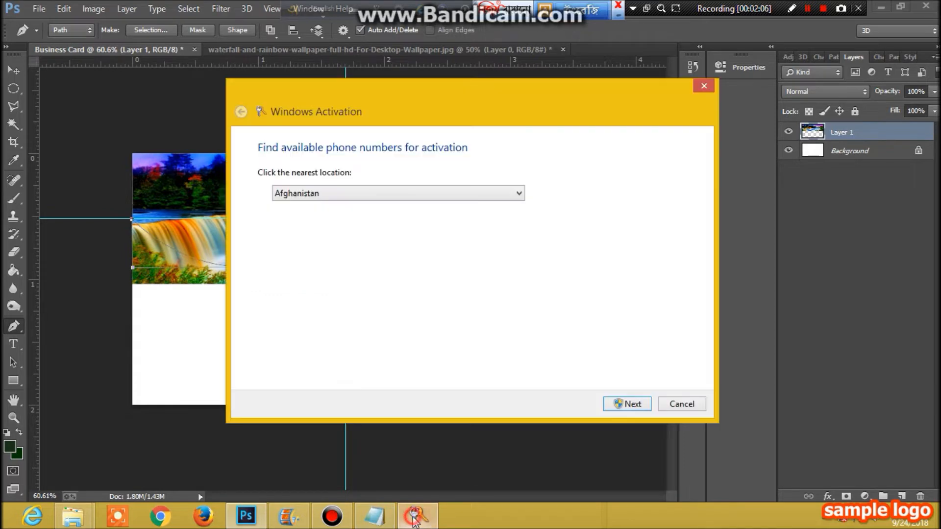
left_click(689, 403)
left_click(375, 516)
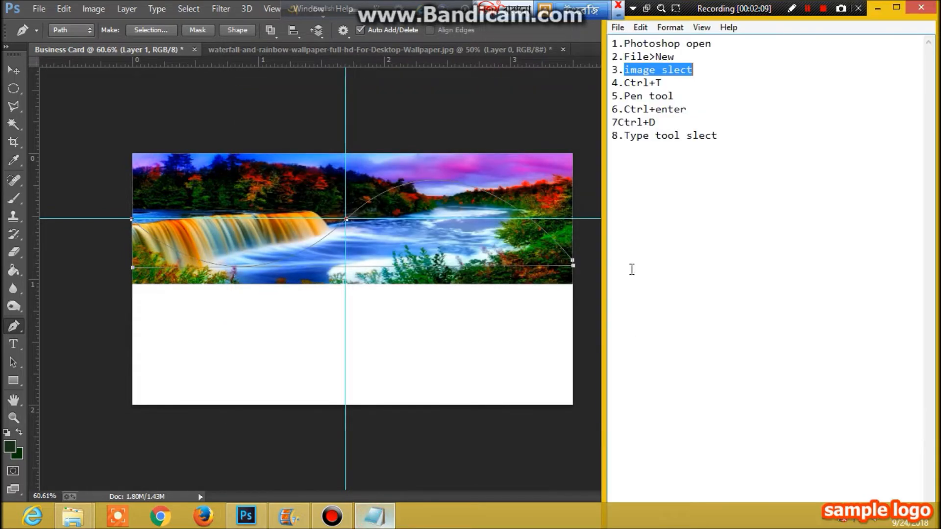
left_click_drag(688, 110, 618, 109)
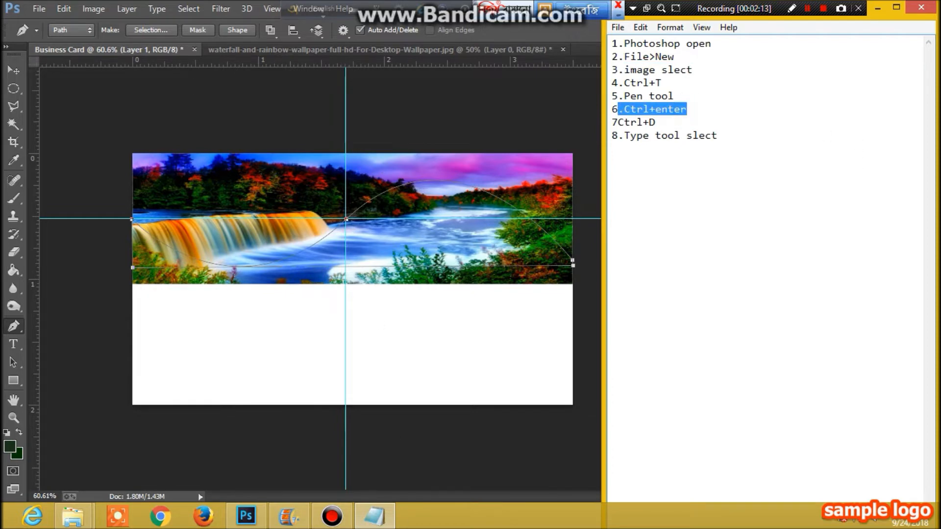
left_click(384, 522)
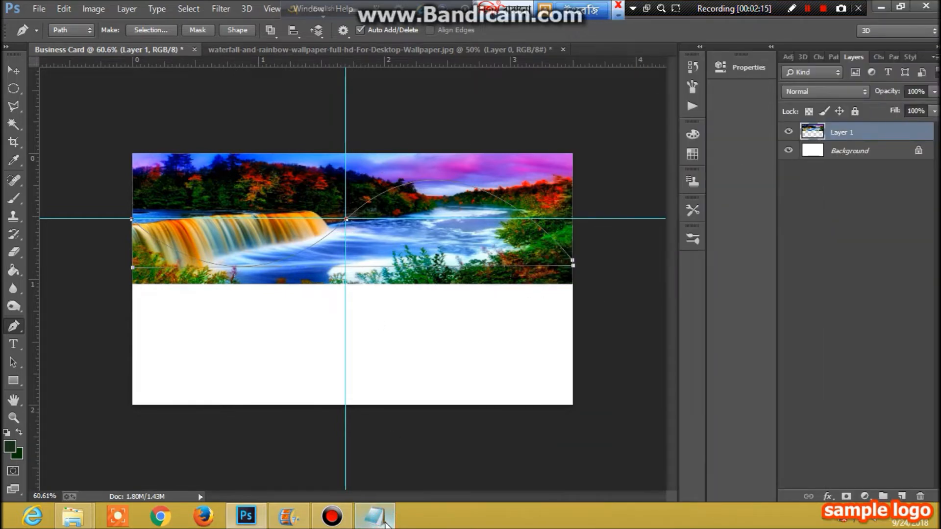
- Load the path as a selection and move the wave-shaped piece down to the card's bottom
key("ctrl+Return")
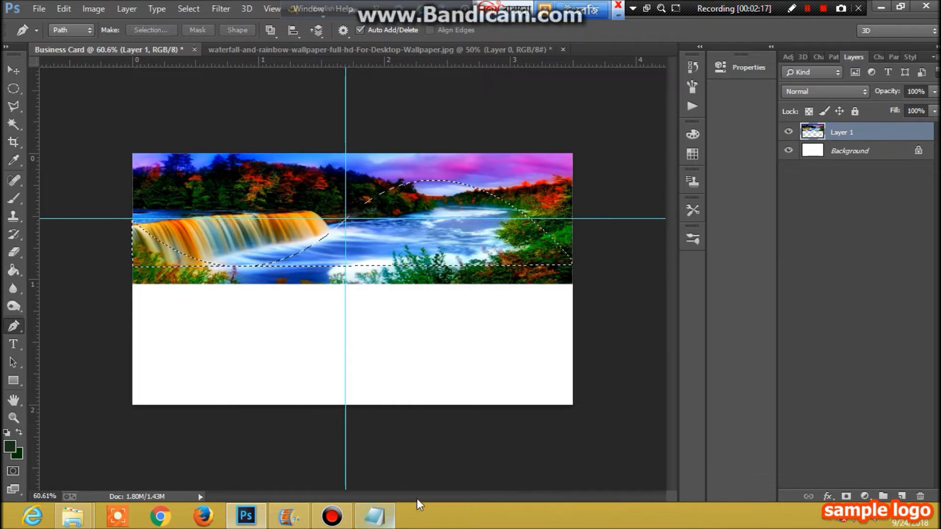
left_click(19, 71)
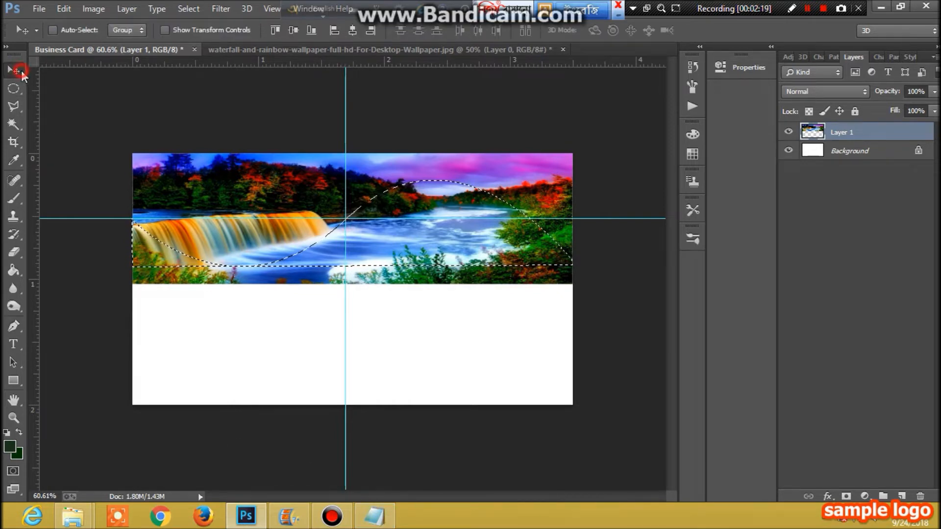
left_click_drag(437, 244, 441, 383)
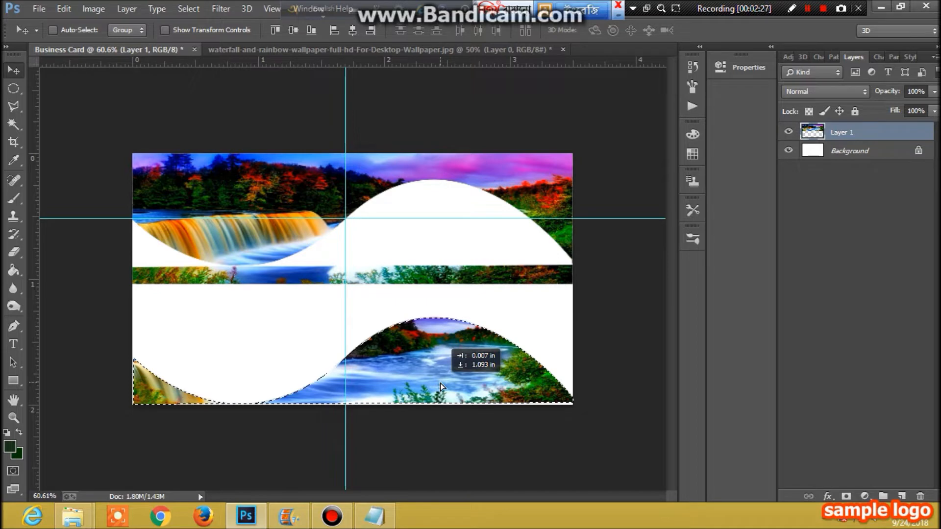
left_click_drag(440, 386, 446, 381)
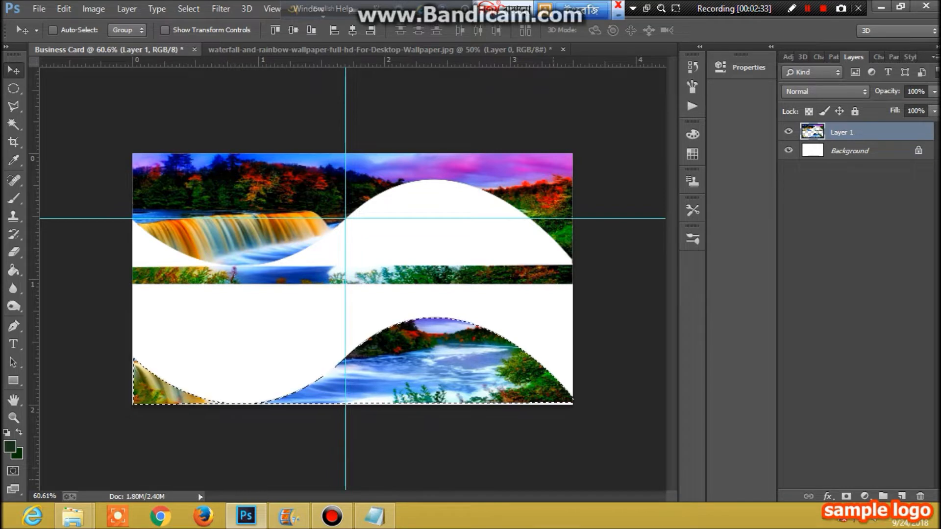
- Stretch the wave piece slightly wider on both sides, raise it a little, and apply the transform
key("ctrl+t")
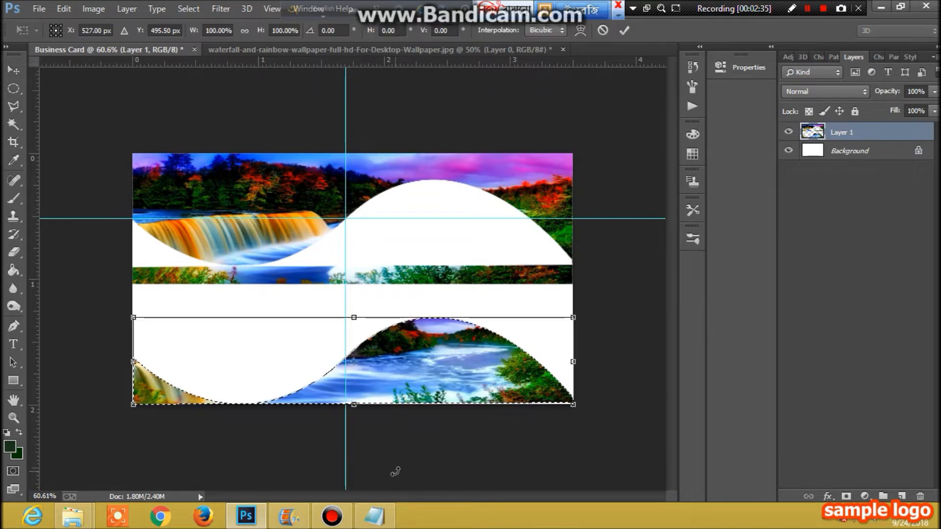
left_click_drag(354, 405, 355, 414)
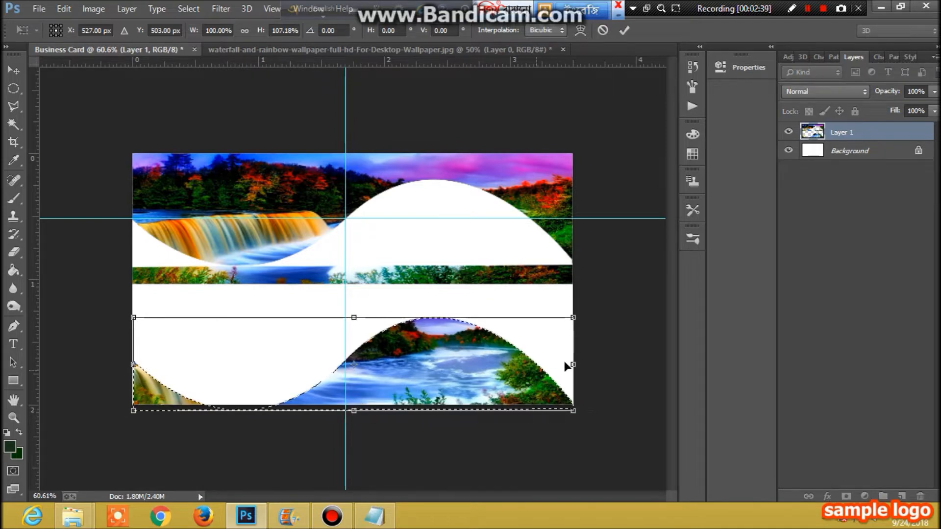
left_click_drag(573, 365, 581, 365)
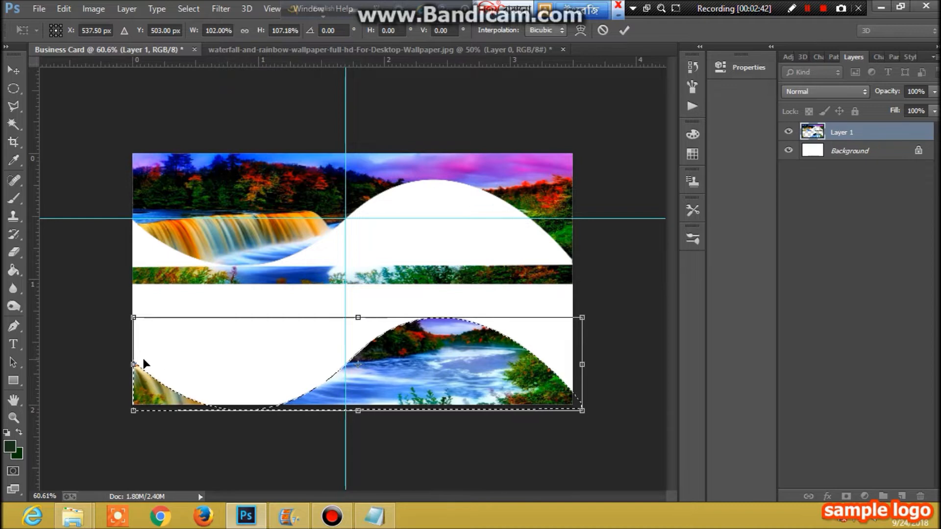
left_click(128, 363)
left_click_drag(129, 363, 127, 364)
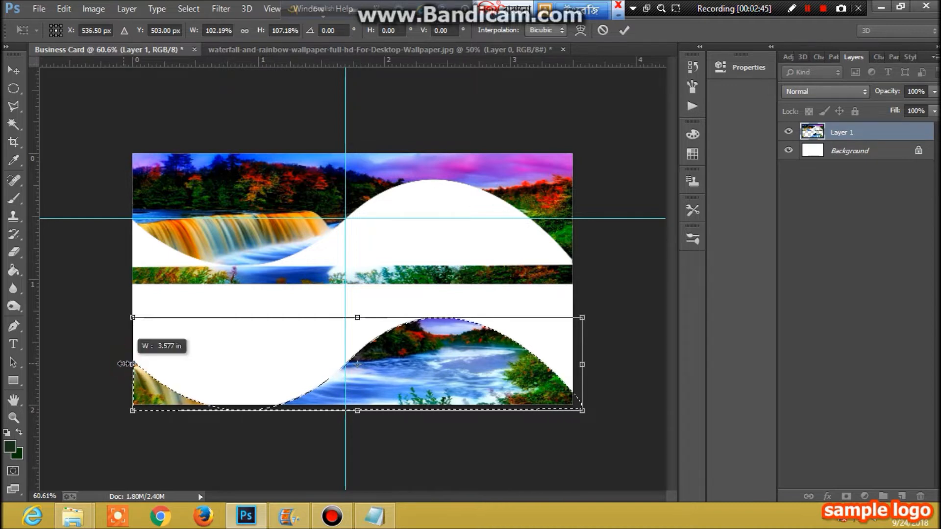
left_click_drag(225, 356, 221, 346)
left_click(14, 70)
left_click(394, 202)
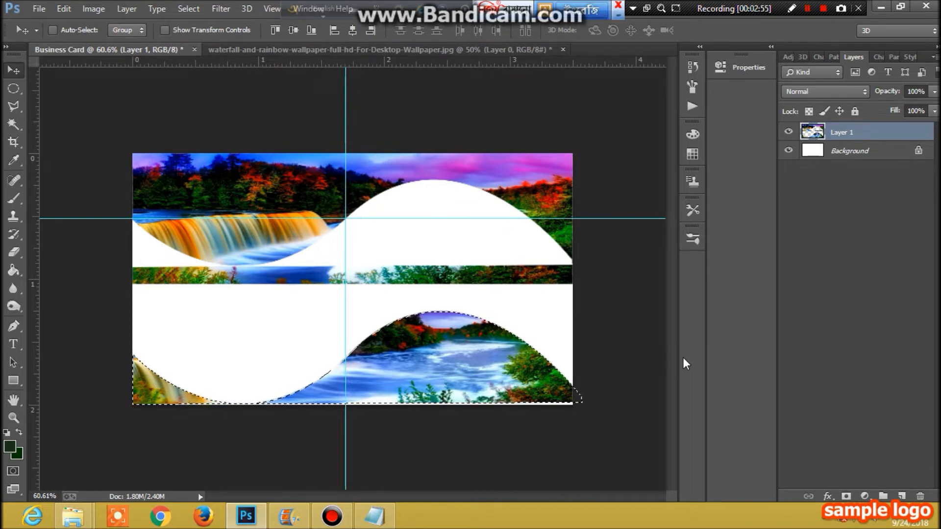
left_click_drag(485, 375, 486, 381)
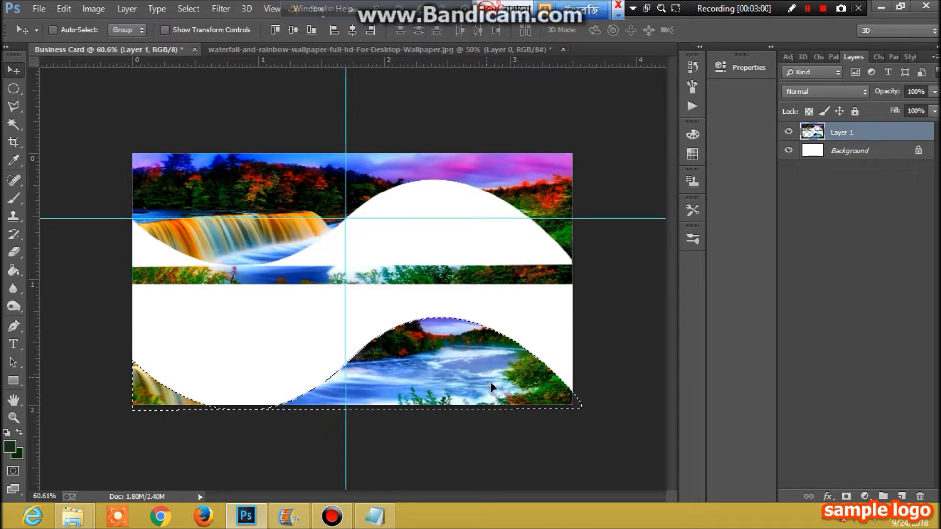
- Deselect the lower wave piece with Ctrl+D, ticking off the steps in the notes
key("ctrl+d")
left_click(375, 516)
left_click_drag(673, 123, 611, 122)
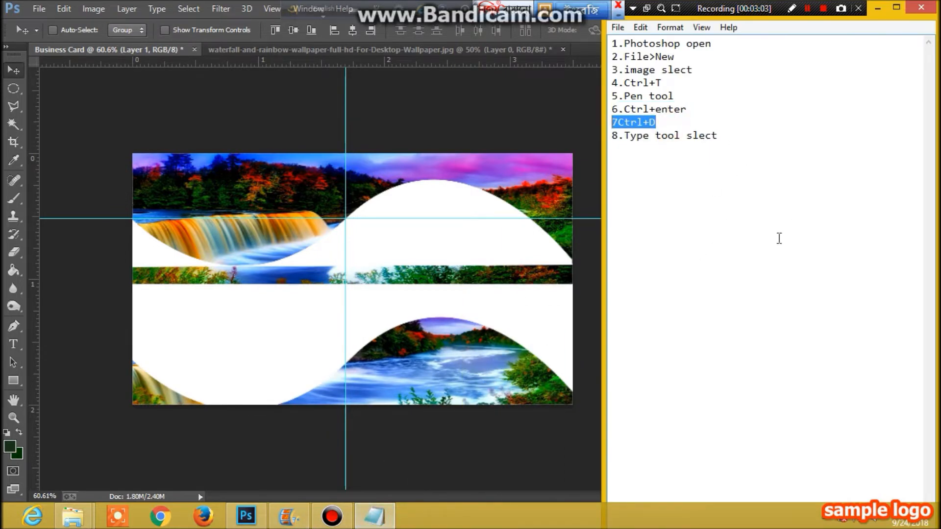
left_click(374, 516)
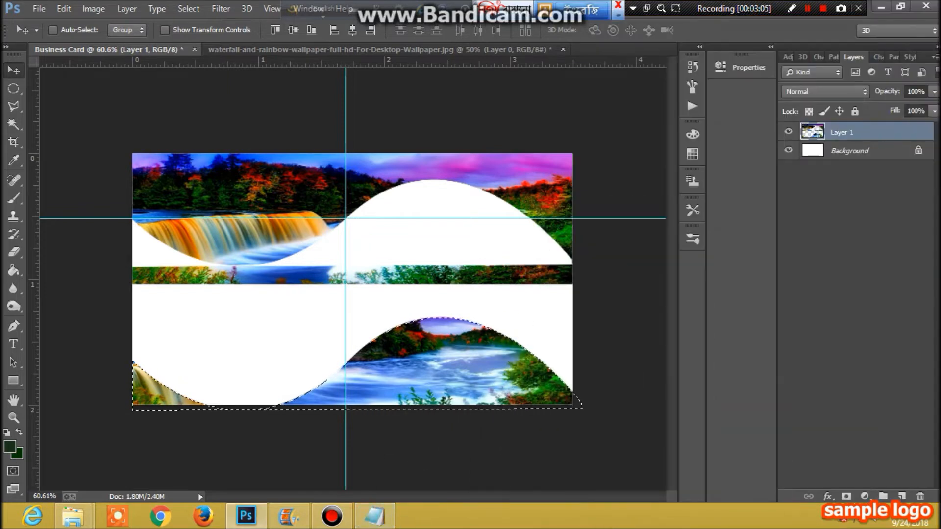
mouse_move(938, 527)
key("ctrl+d")
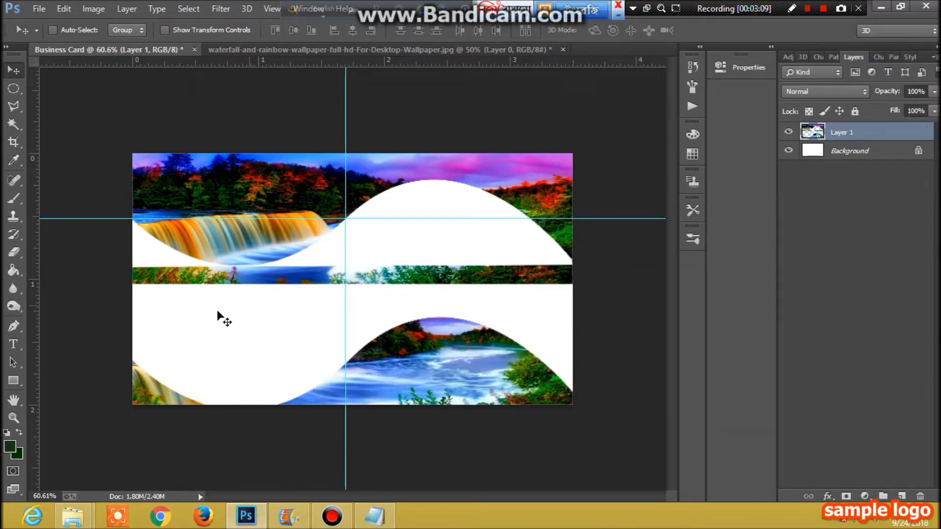
left_click(374, 516)
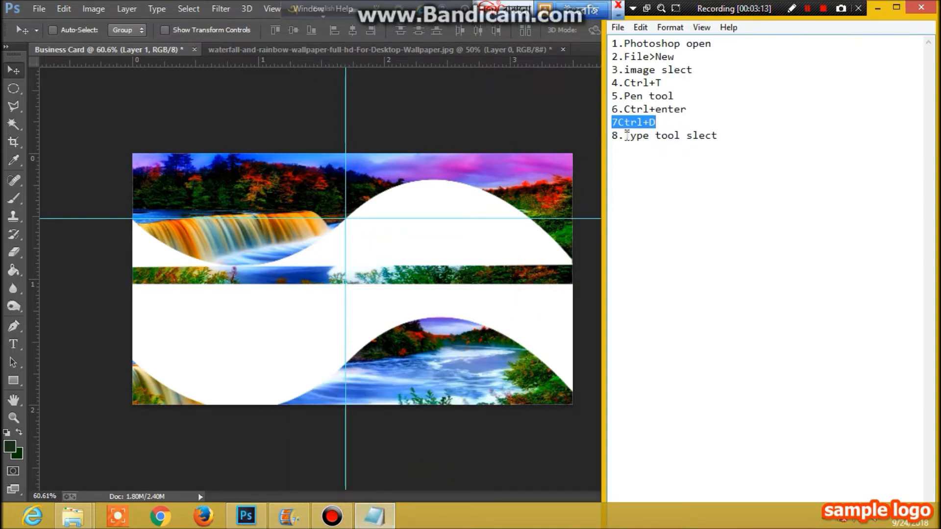
left_click_drag(624, 136, 718, 136)
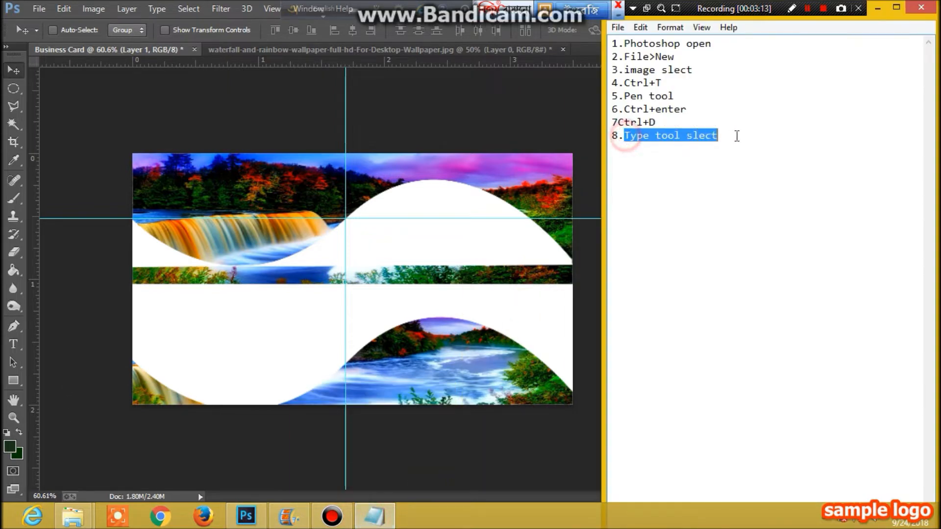
left_click(16, 346)
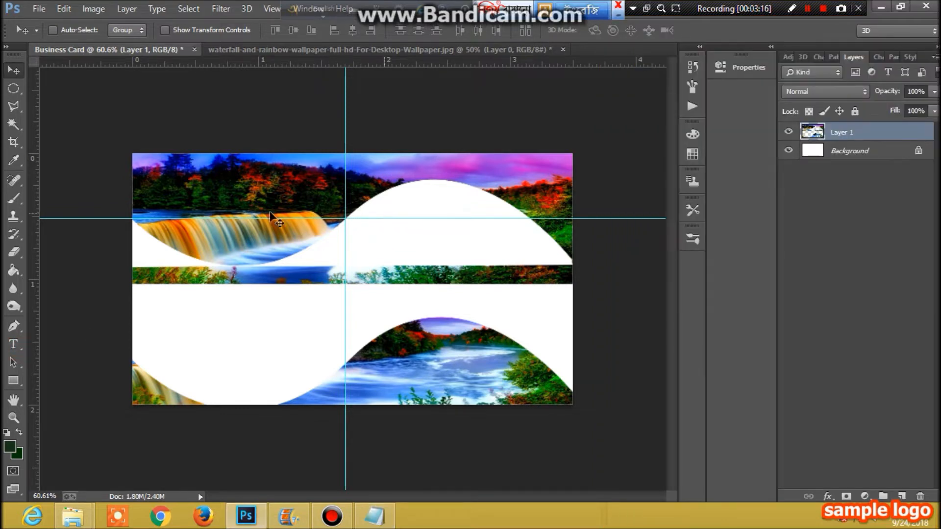
- Set the Type tool to 10 pt and sample blue from the water as text colour
left_click(14, 345)
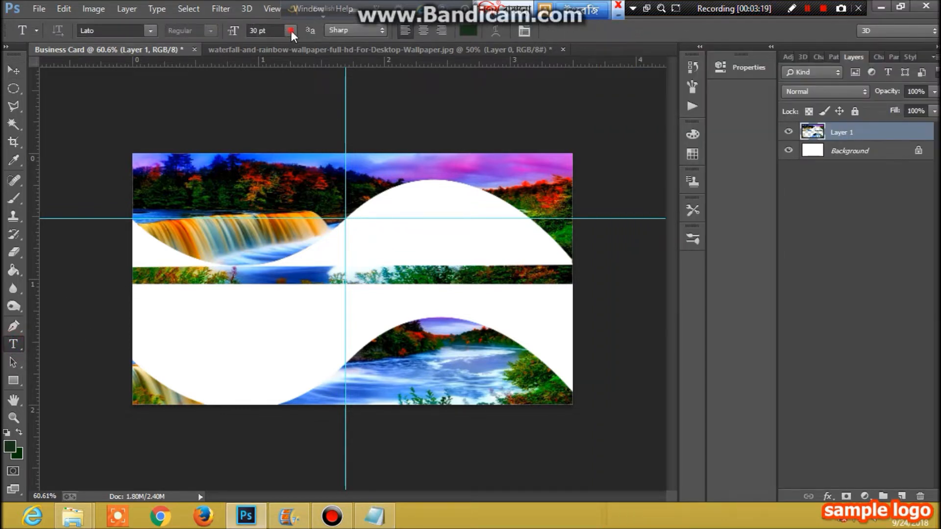
left_click(291, 31)
left_click(292, 113)
left_click(371, 211)
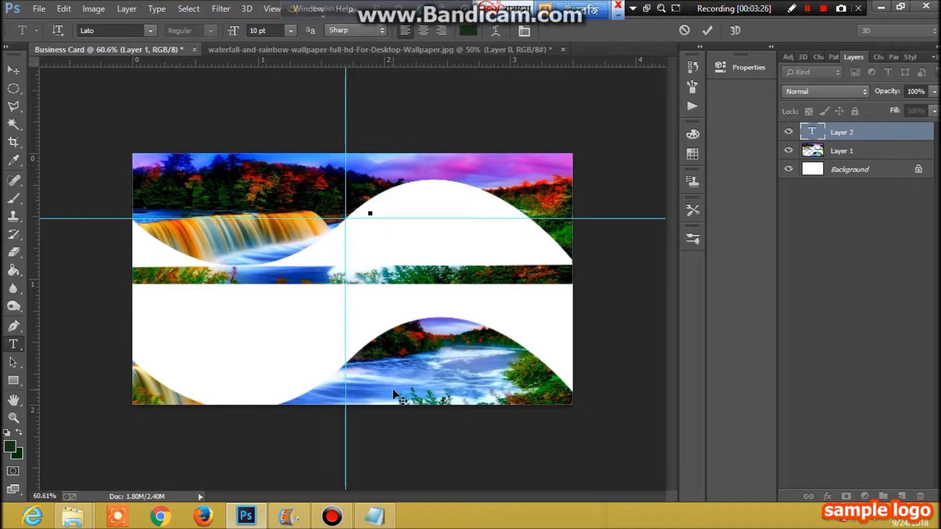
left_click(14, 161)
left_click(357, 393)
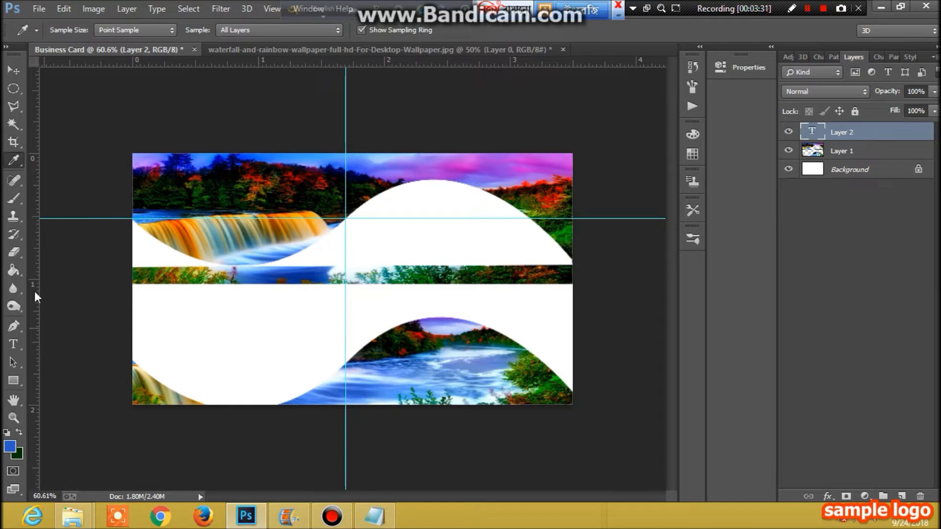
- Type the cardholder's full name on the upper white wave
left_click(13, 344)
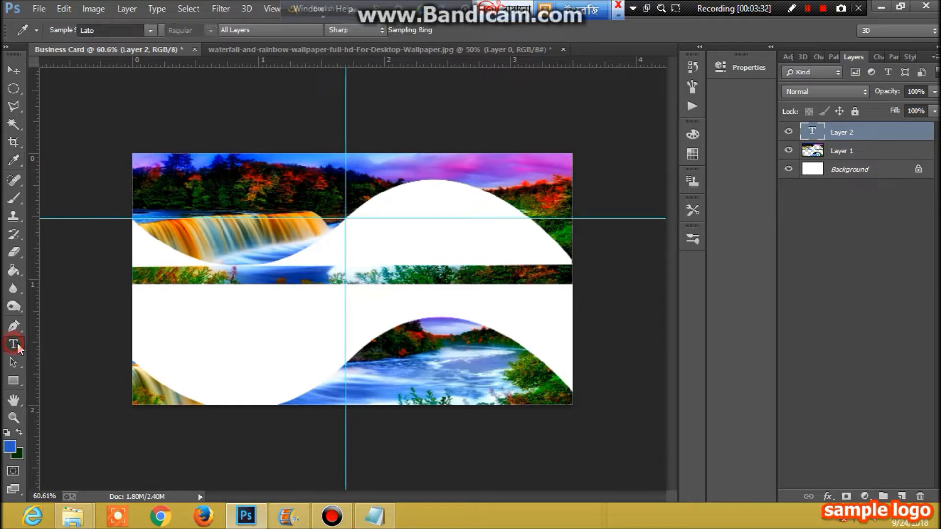
left_click(376, 212)
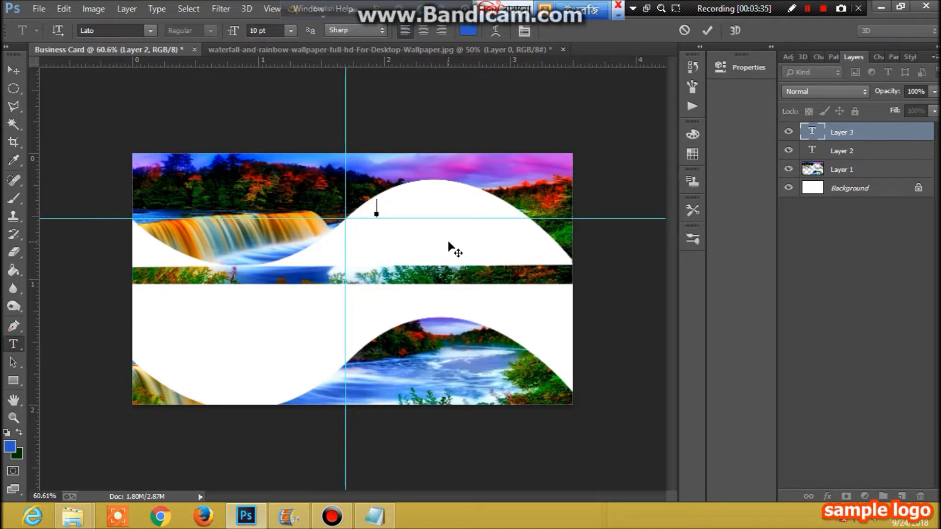
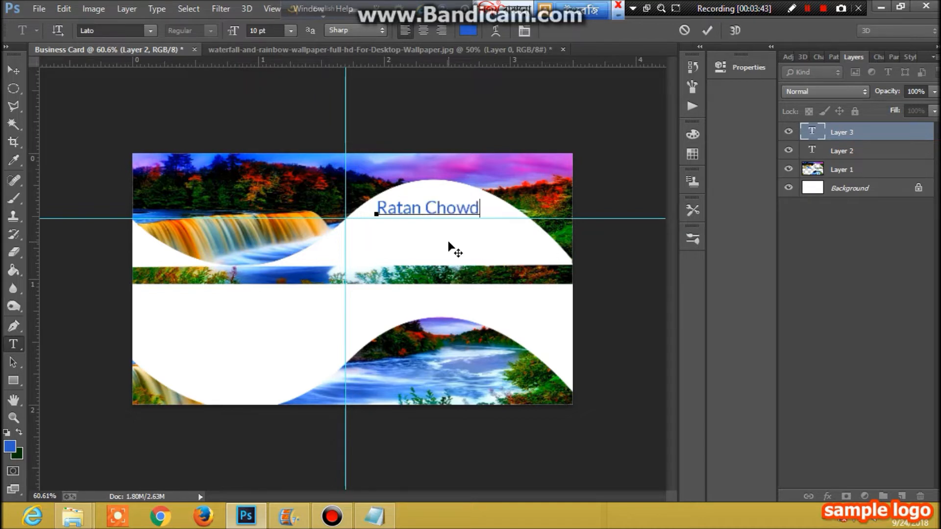
left_click(826, 496)
- Add a Drop Shadow with 2 px distance to the name text
left_click(823, 486)
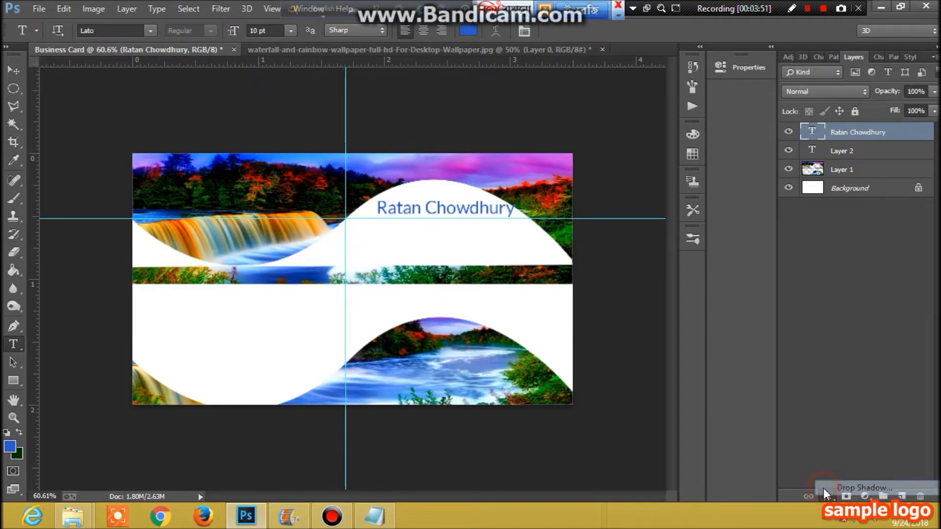
double_click(778, 269)
type("2")
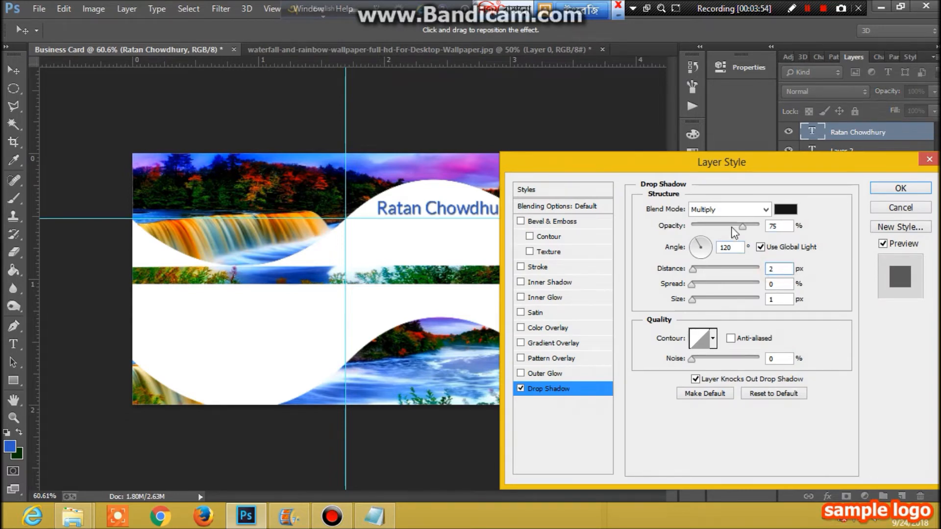
left_click(900, 188)
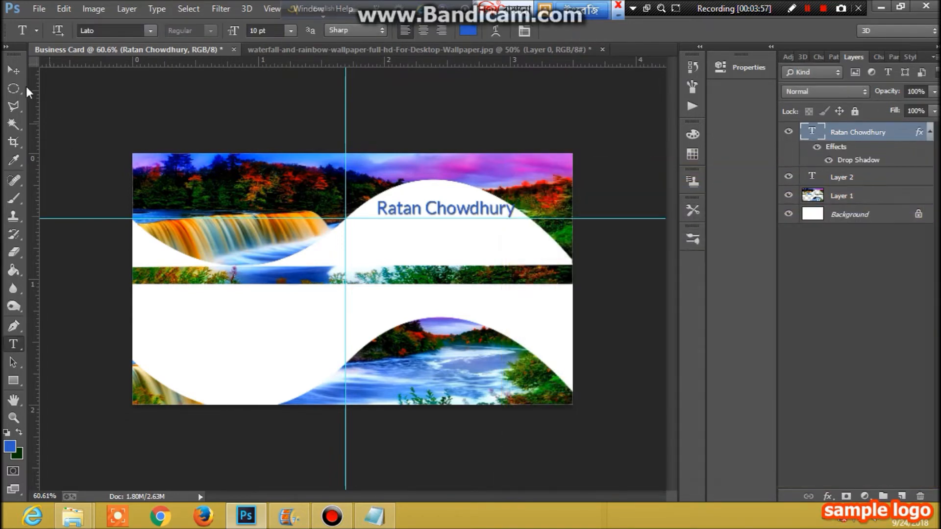
- Nudge the name text slightly up and to the left
left_click(13, 71)
left_click_drag(451, 216, 437, 212)
key("Left")
key("Left")
key("Left")
key("Up")
key("Up")
key("Up")
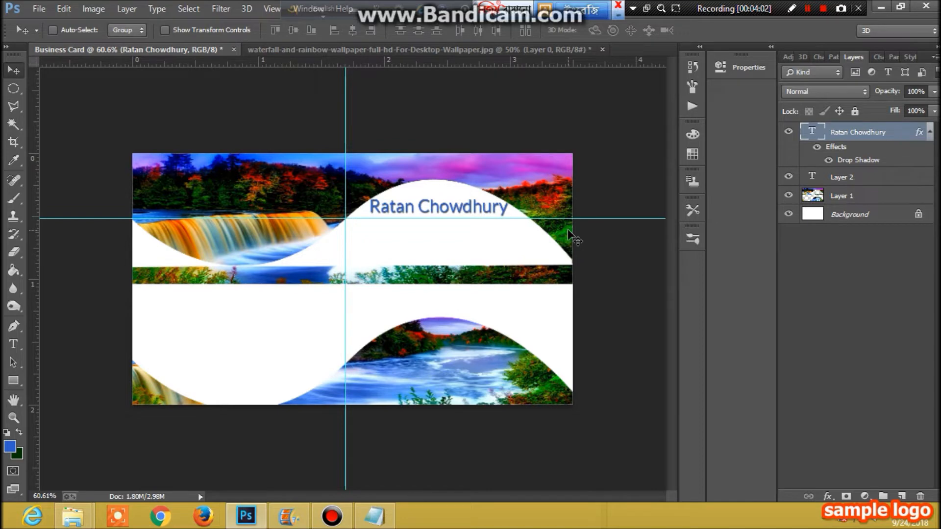
key("Left")
key("Left")
key("Left")
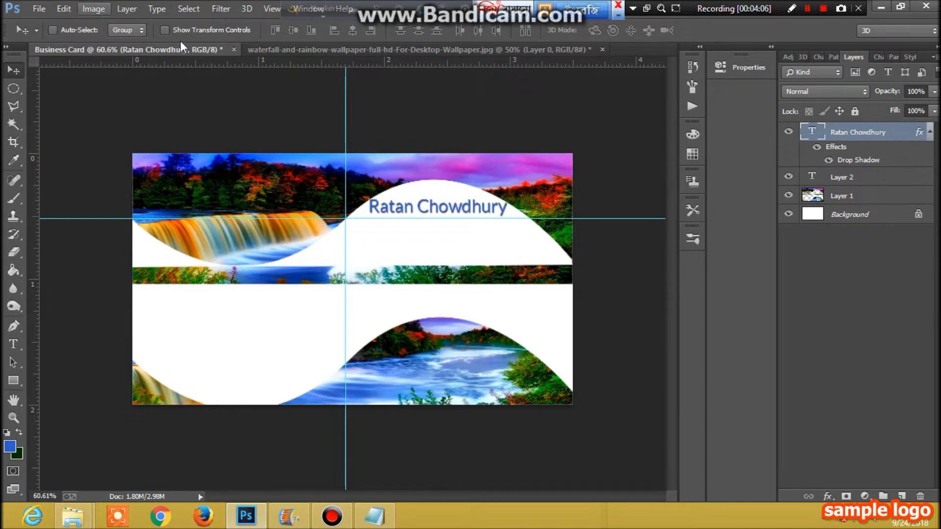
- Set the Type tool to 6 pt, type 'Graphic Designer' under the name, and select it
left_click(14, 344)
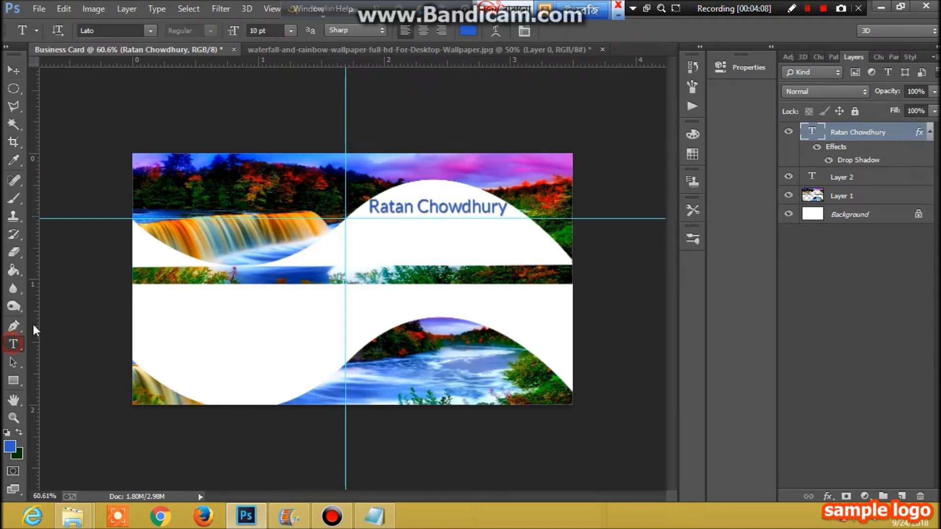
left_click(87, 114)
left_click(13, 70)
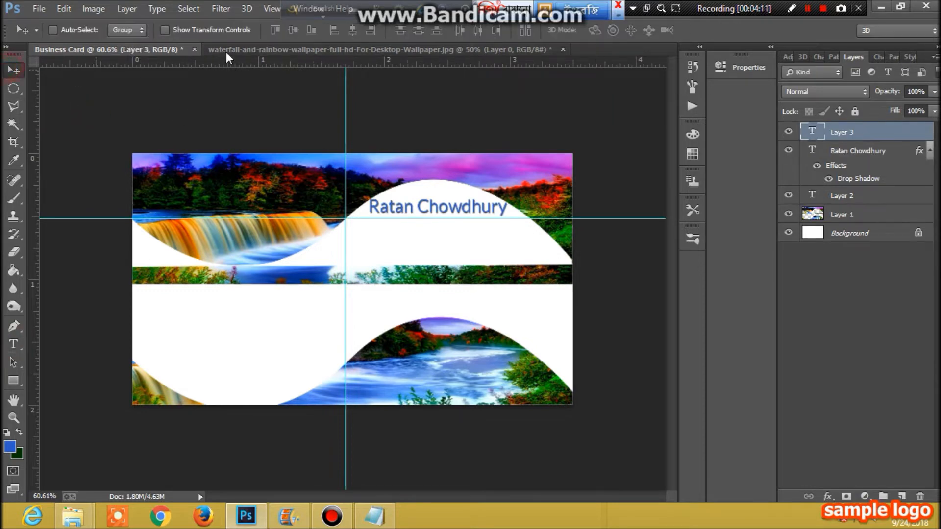
left_click(13, 344)
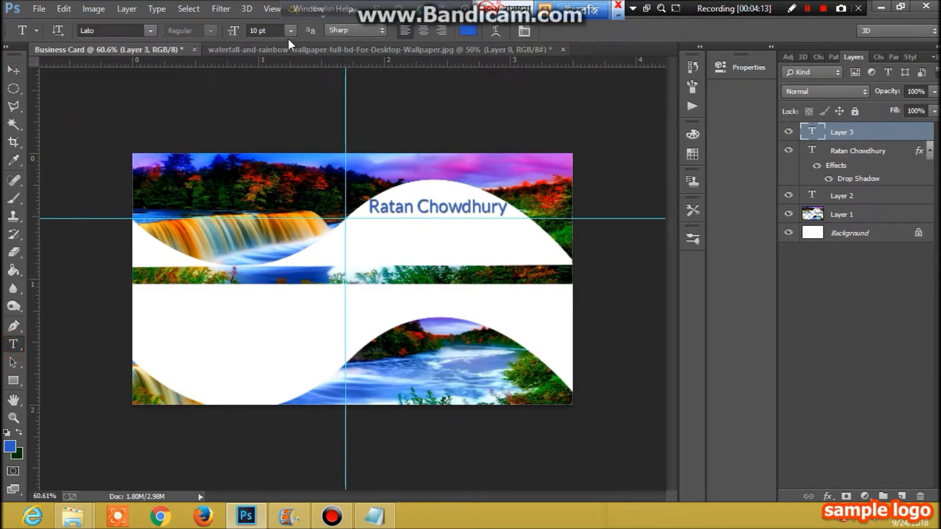
left_click(290, 32)
left_click(279, 65)
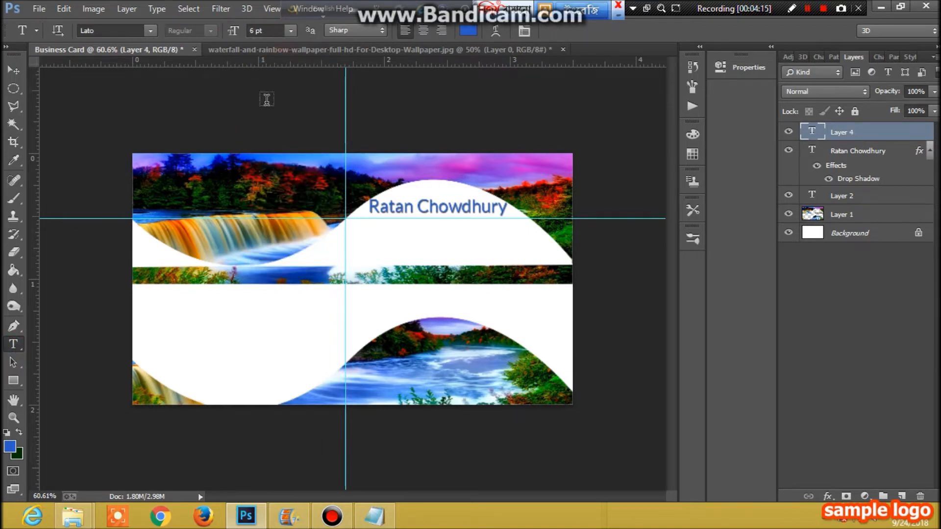
left_click(400, 239)
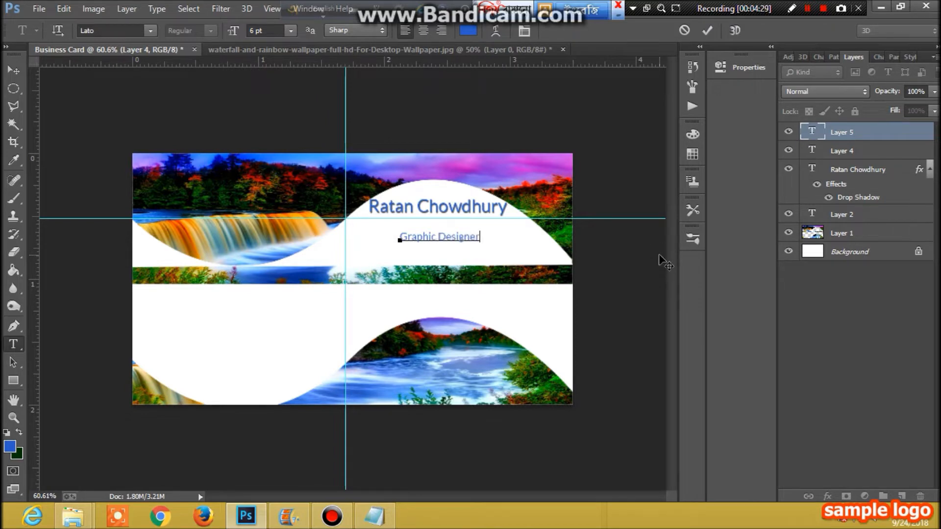
left_click(482, 235)
left_click_drag(480, 237, 398, 237)
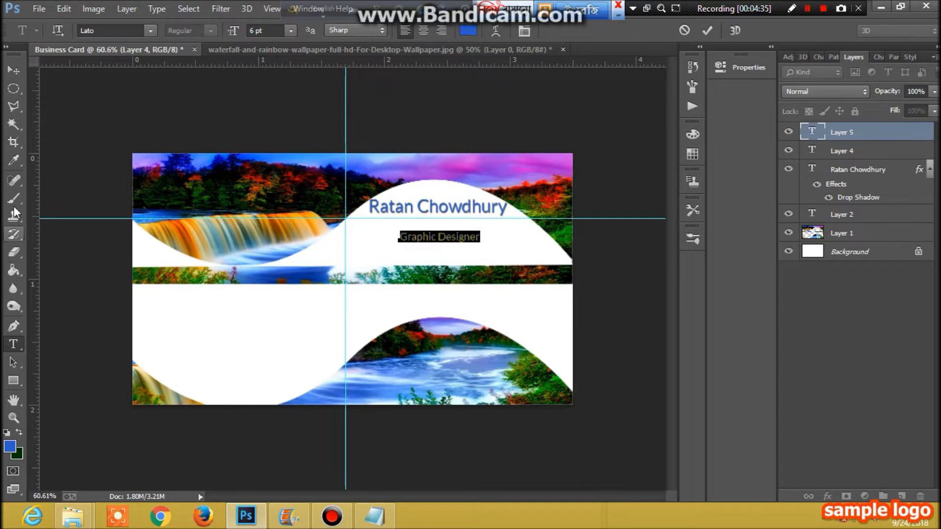
- Recolour the Graphic Designer text pink, sampled from the photo's sky
left_click(14, 161)
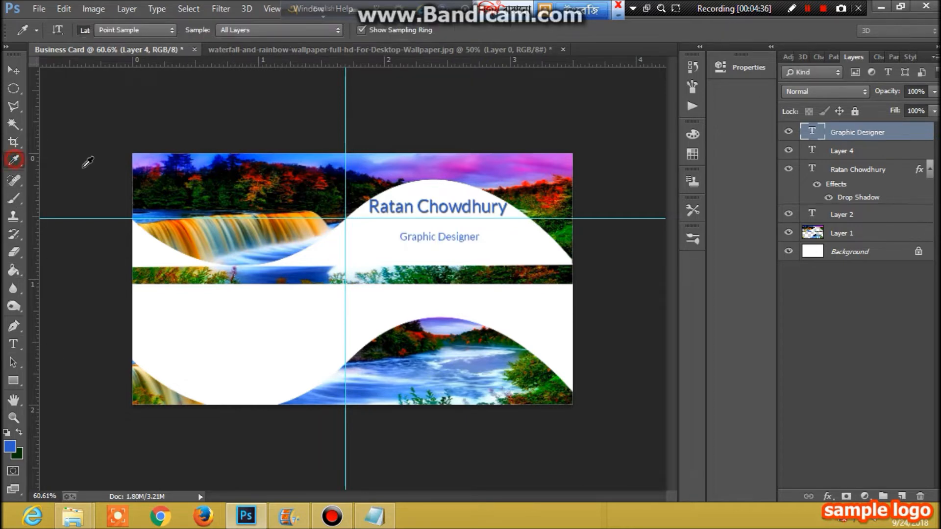
left_click(465, 162)
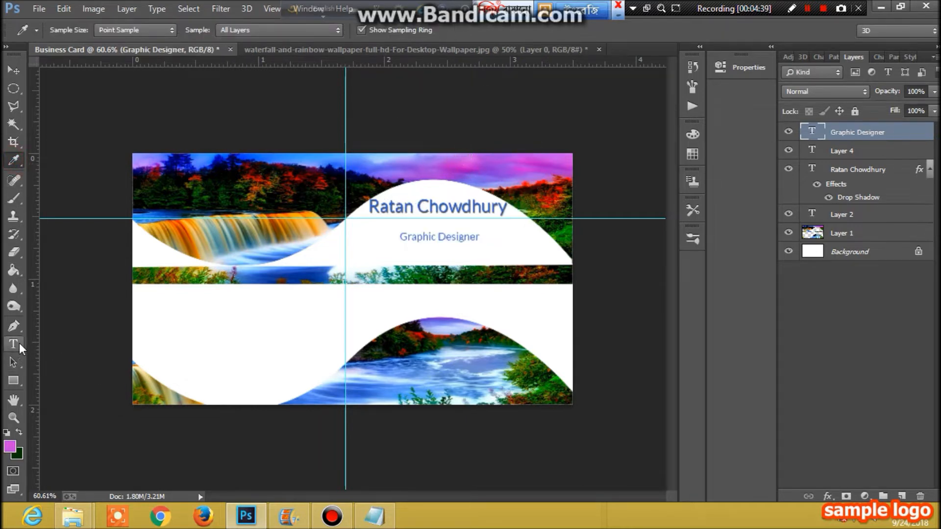
left_click(17, 347)
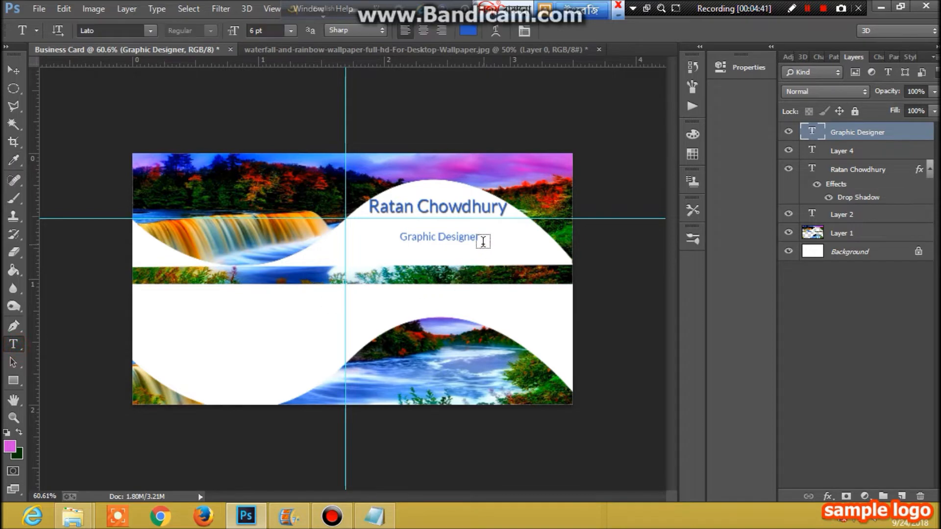
left_click_drag(479, 237, 392, 239)
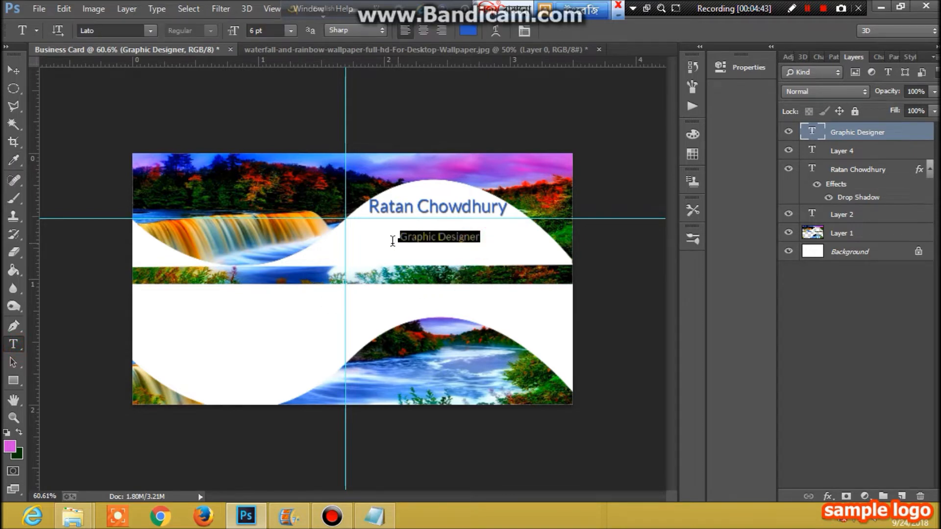
left_click(20, 433)
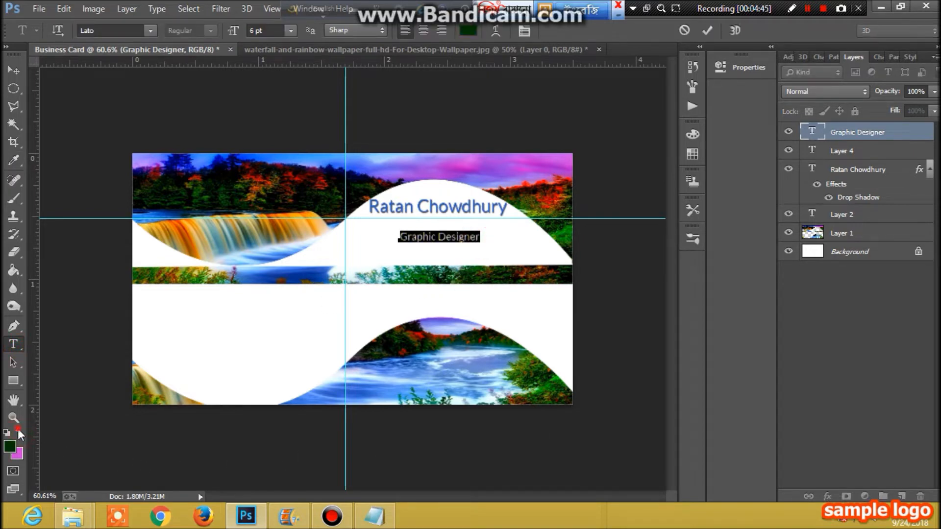
left_click(14, 69)
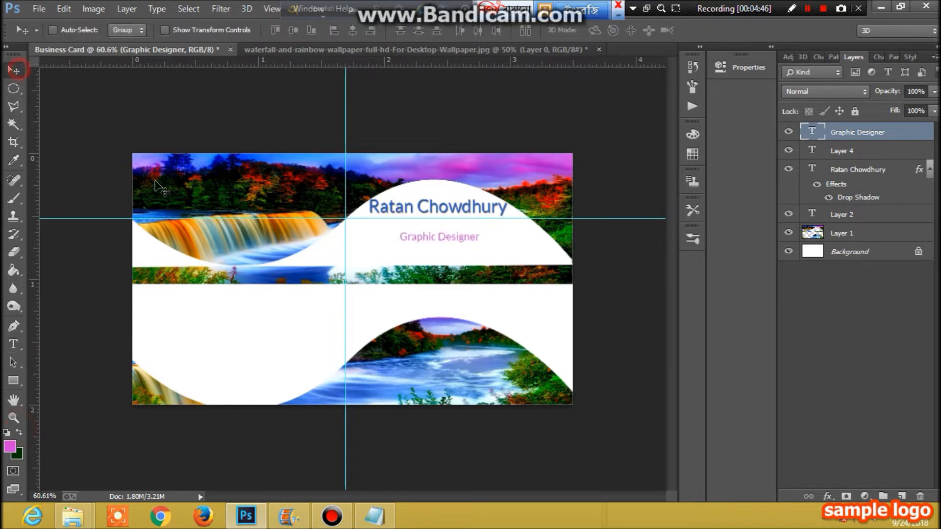
- Add a drop shadow to Graphic Designer and move it up just under the name
left_click(827, 495)
left_click(827, 484)
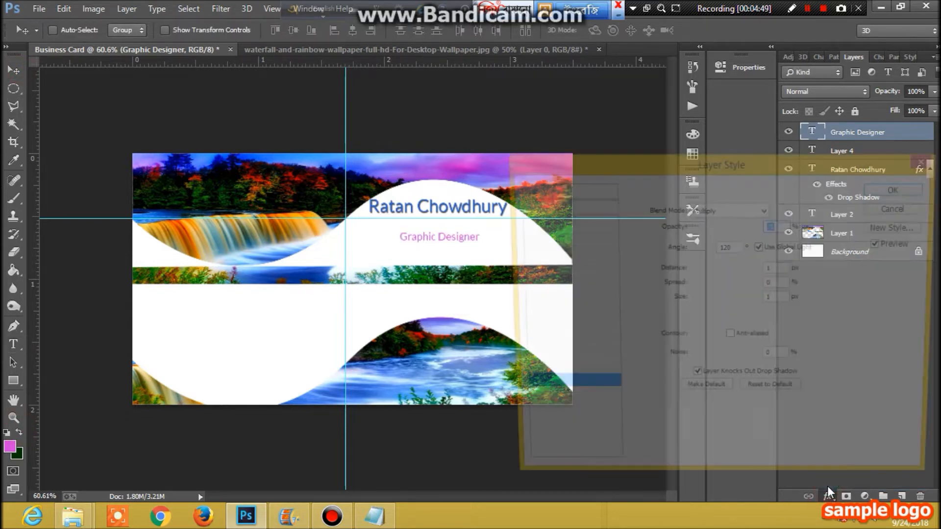
left_click(900, 191)
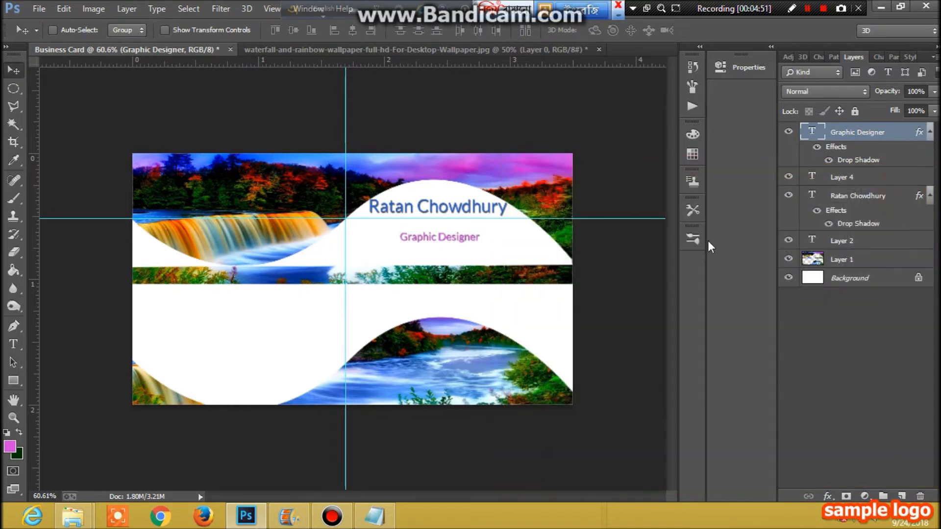
left_click(448, 237)
left_click_drag(452, 234, 470, 224)
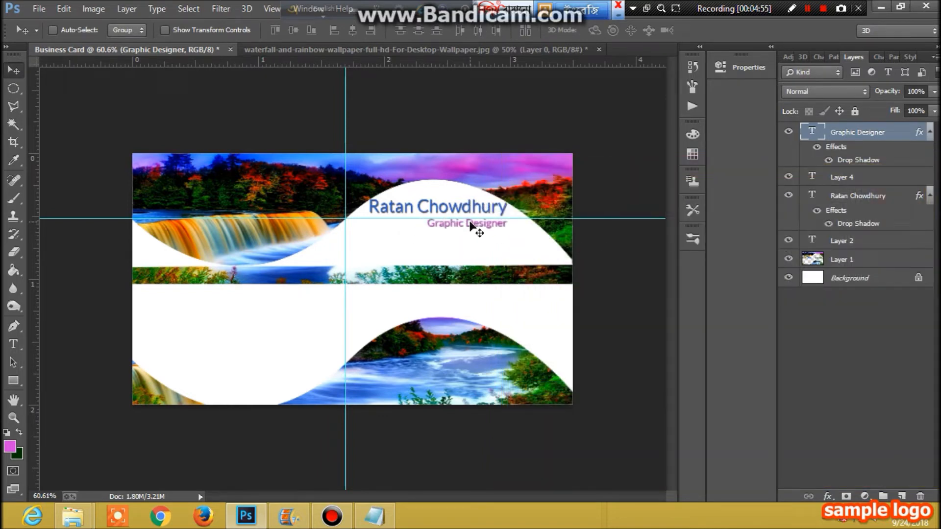
- Nudge the Graphic Designer line left, then one pixel back right
key("Left")
key("Left")
key("Left")
key("Left")
key("Left")
key("Left")
key("Left")
key("Left")
key("Left")
key("Left")
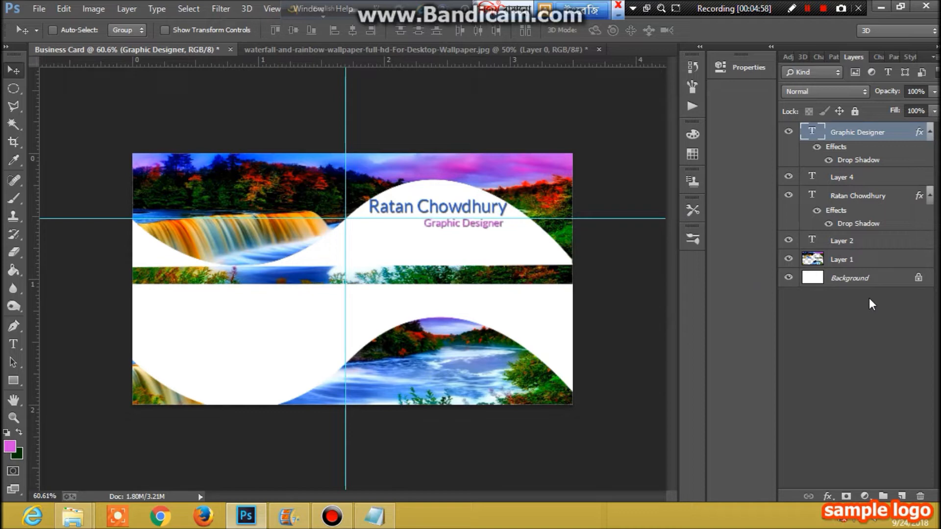
key("Left")
key("Left")
key("Right")
- Type a 10 pt 'Address' label in the card's lower-left white area
left_click(13, 344)
left_click(16, 70)
left_click(80, 93)
left_click(13, 345)
left_click(141, 118)
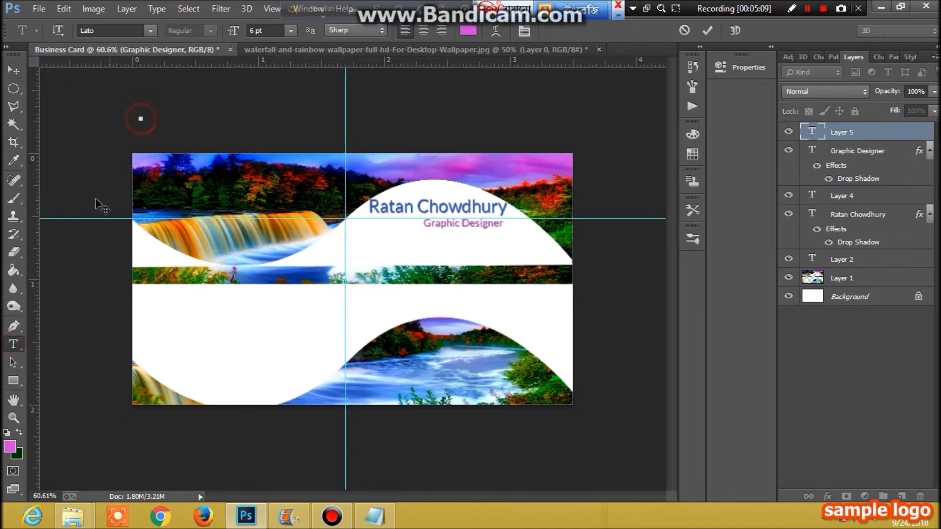
left_click(19, 70)
left_click(14, 345)
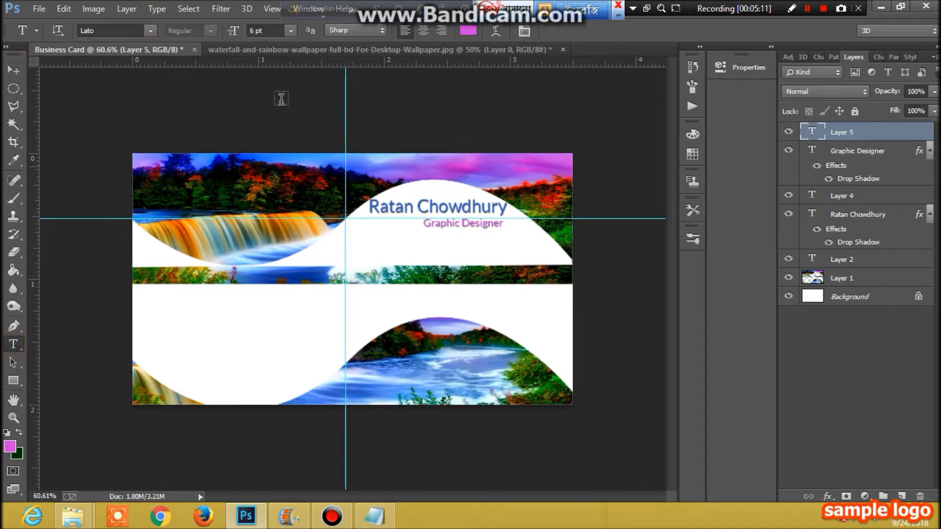
left_click(290, 30)
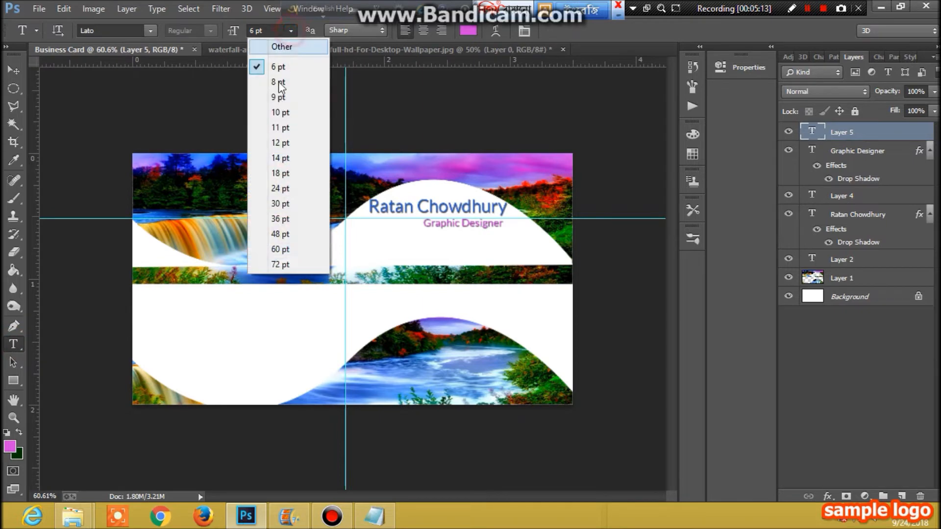
left_click(278, 113)
left_click(203, 317)
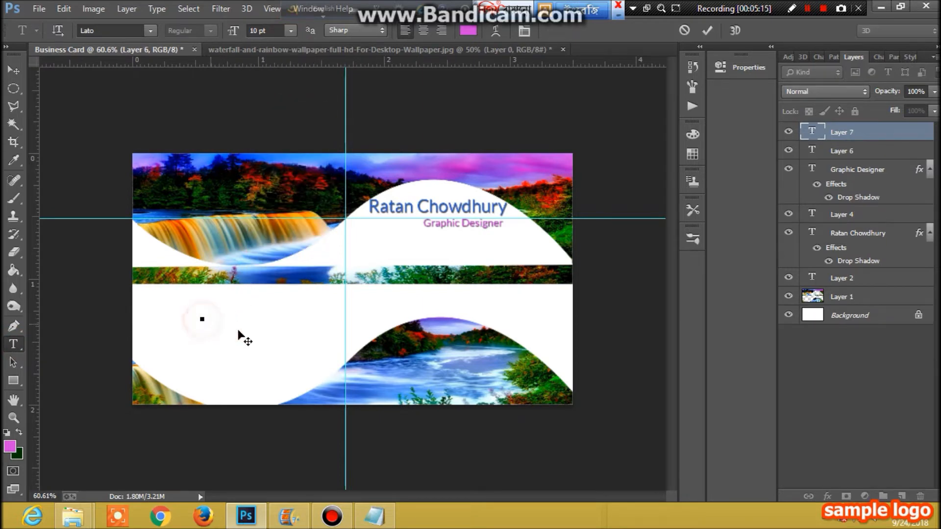
type("Addres")
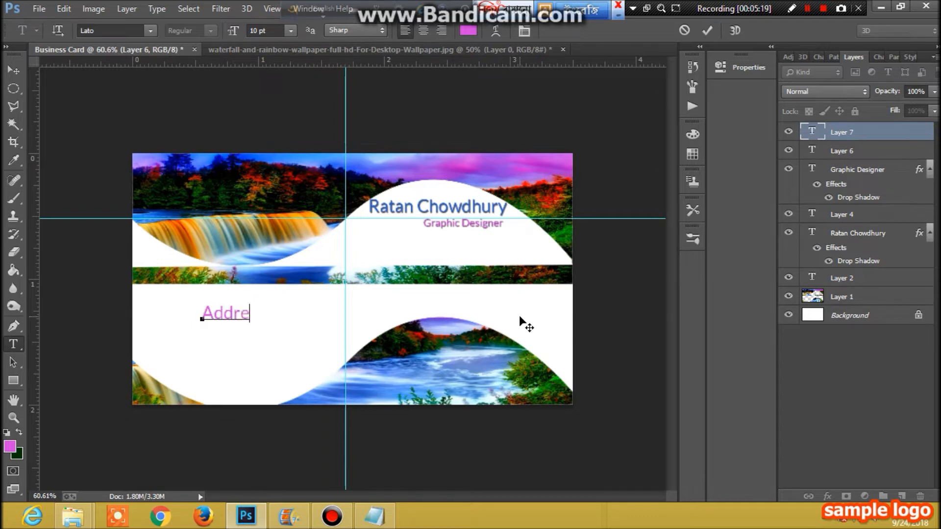
type("s")
- Give Address a drop shadow and move it slightly up and right
left_click(826, 495)
left_click(827, 489)
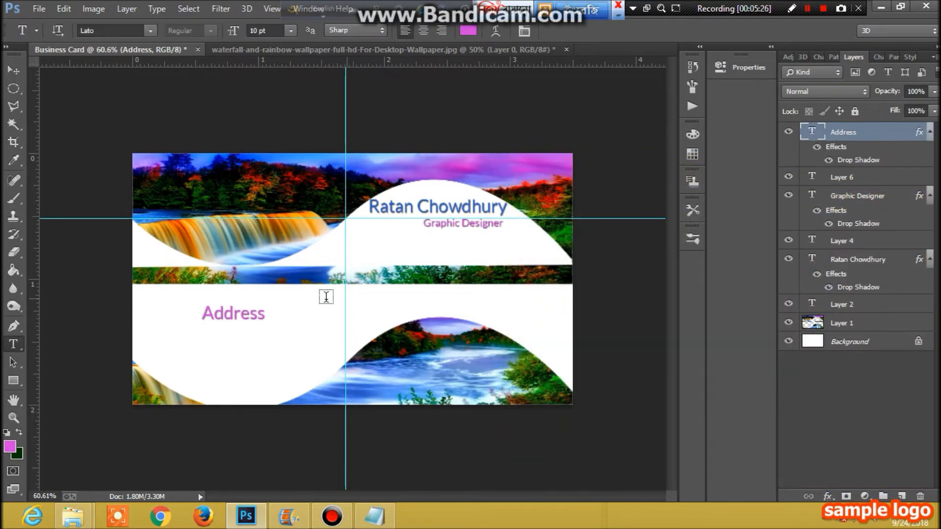
left_click(891, 189)
left_click(13, 71)
left_click_drag(226, 319, 230, 307)
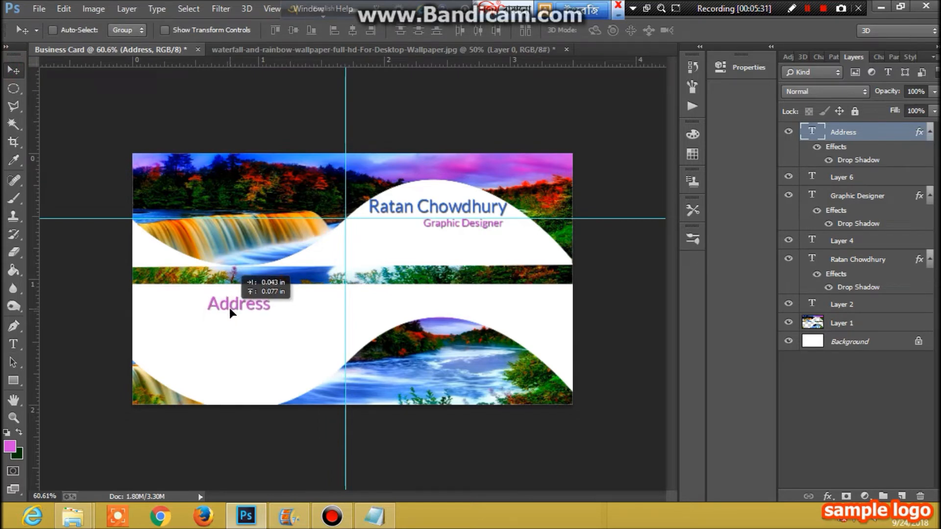
left_click_drag(230, 308, 229, 308)
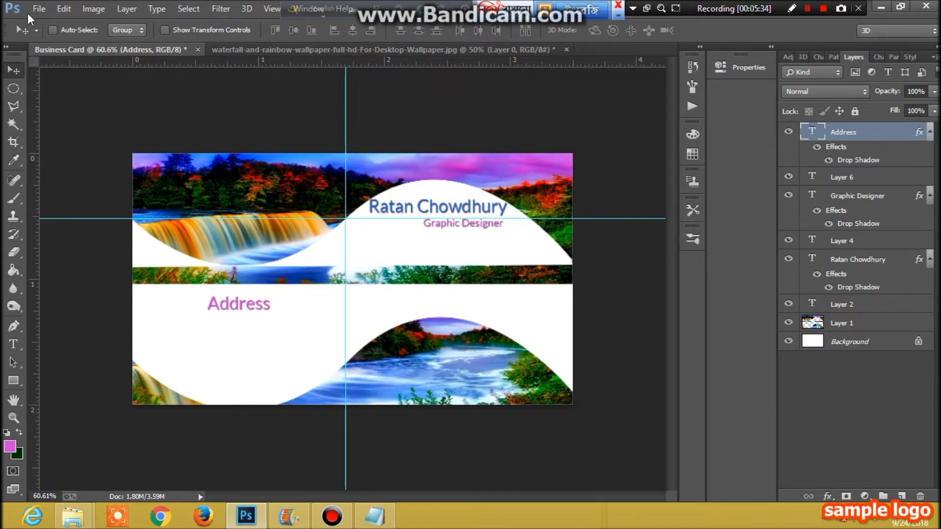
- Make a new white document 'Business Card part 2' at 3.5 × 2 inches, 300 ppi
left_click(375, 517)
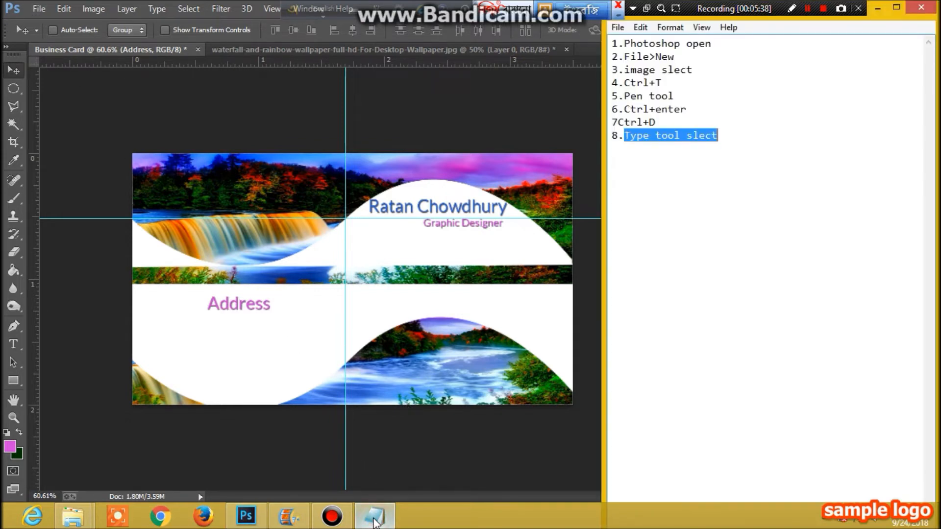
left_click(37, 7)
left_click(47, 19)
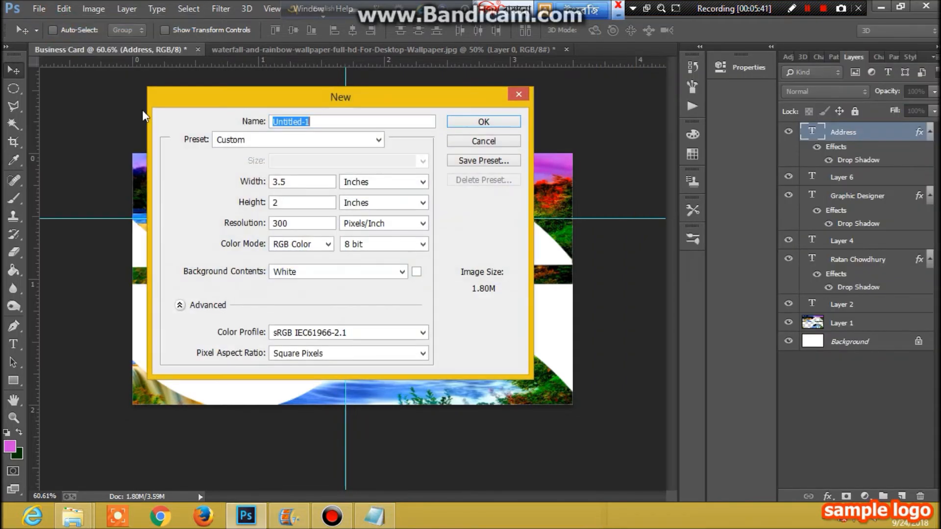
type("Business Card part 2")
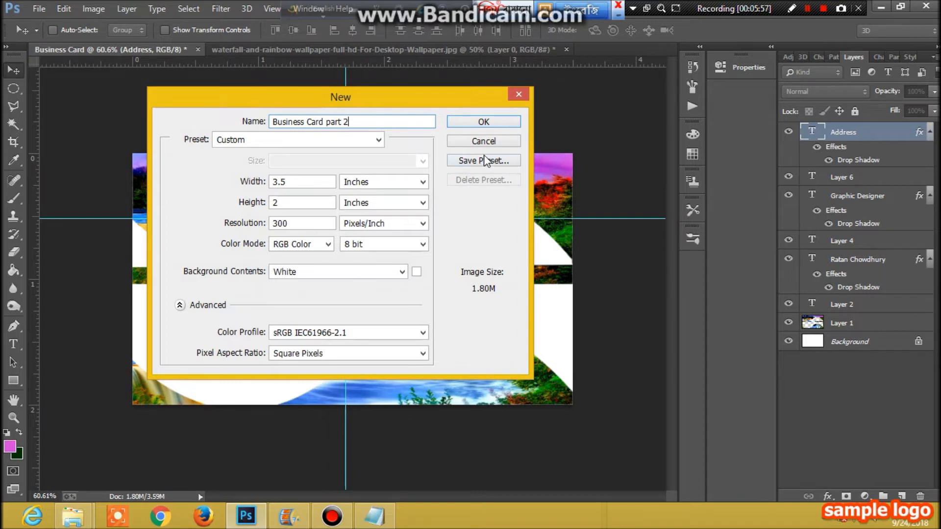
left_click(482, 122)
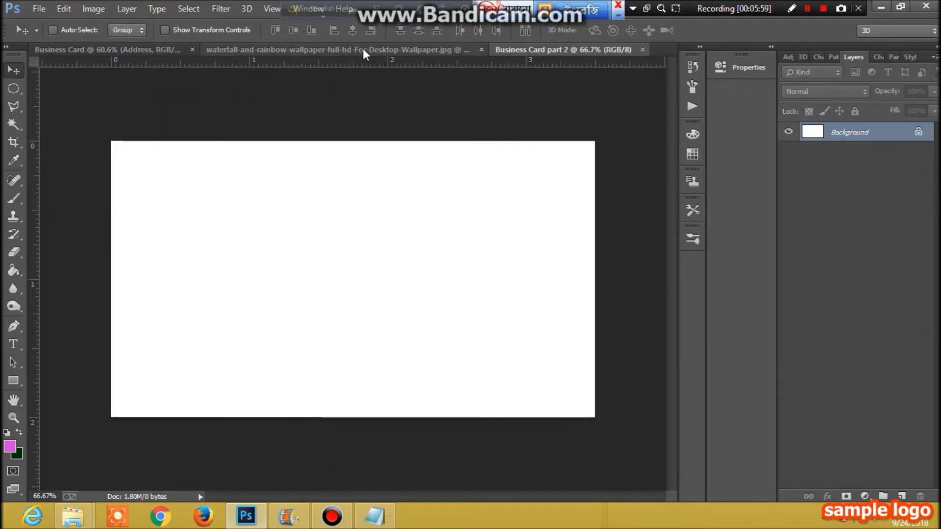
- Drag the waterfall photo into the new Business Card part 2 document
left_click(362, 49)
left_click(547, 51)
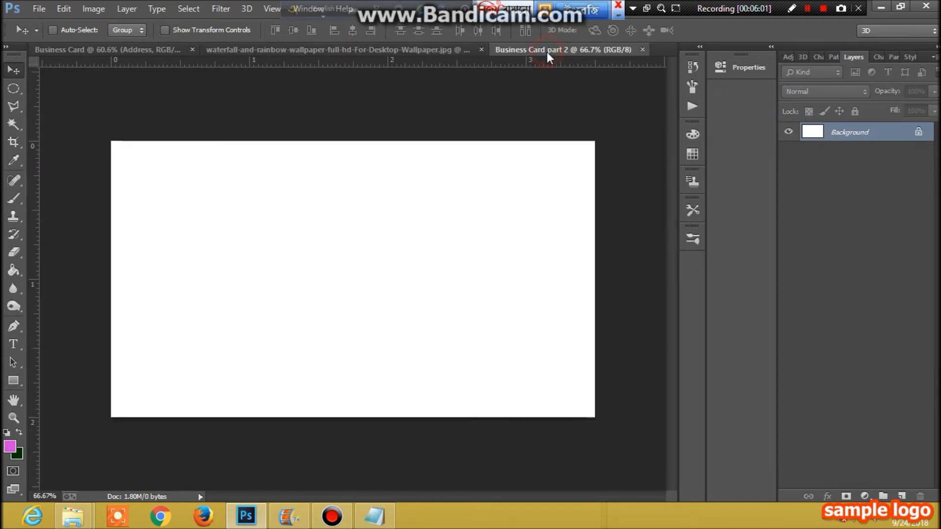
left_click(375, 49)
left_click_drag(349, 245, 357, 282)
scroll(411, 304, "down", 4)
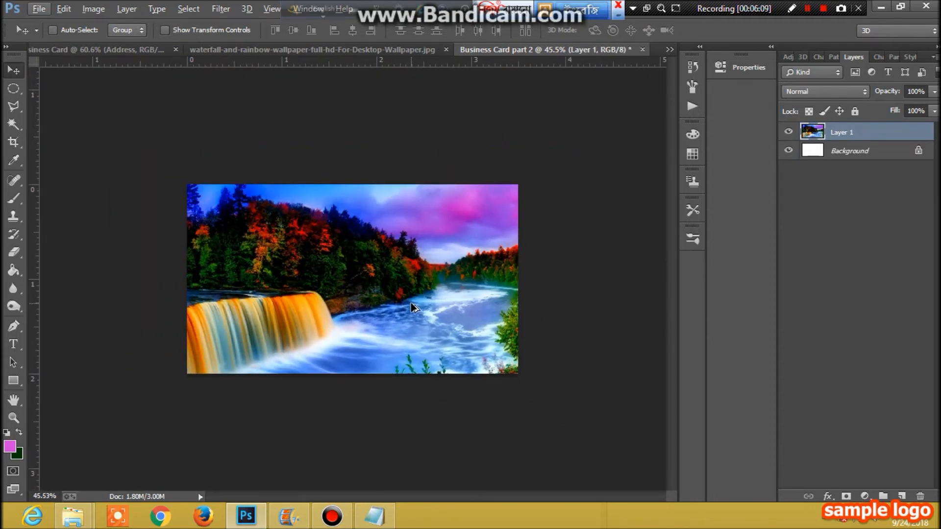
- Free-transform the photo to a full-width band across the card's lower half
key("ctrl+t")
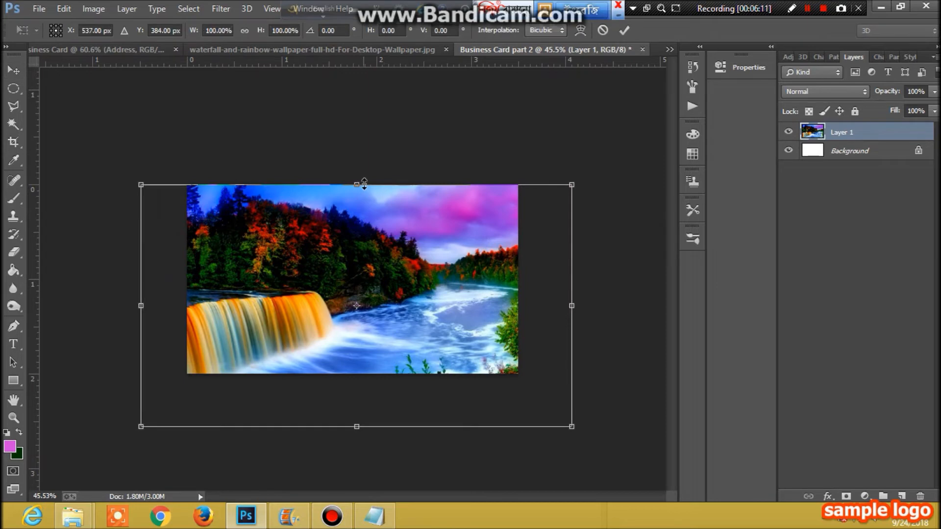
left_click_drag(356, 427, 356, 377)
left_click_drag(141, 279, 183, 279)
left_click_drag(574, 279, 518, 273)
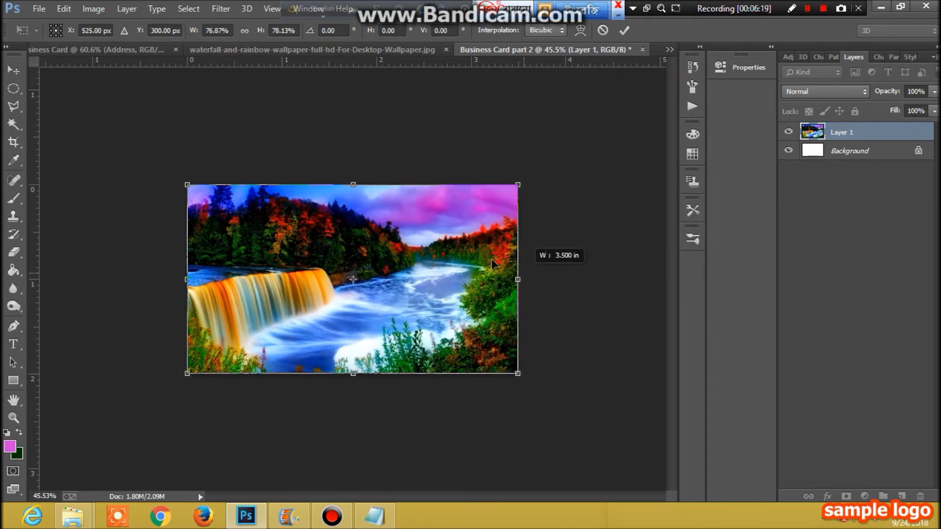
left_click_drag(354, 185, 344, 279)
left_click(14, 70)
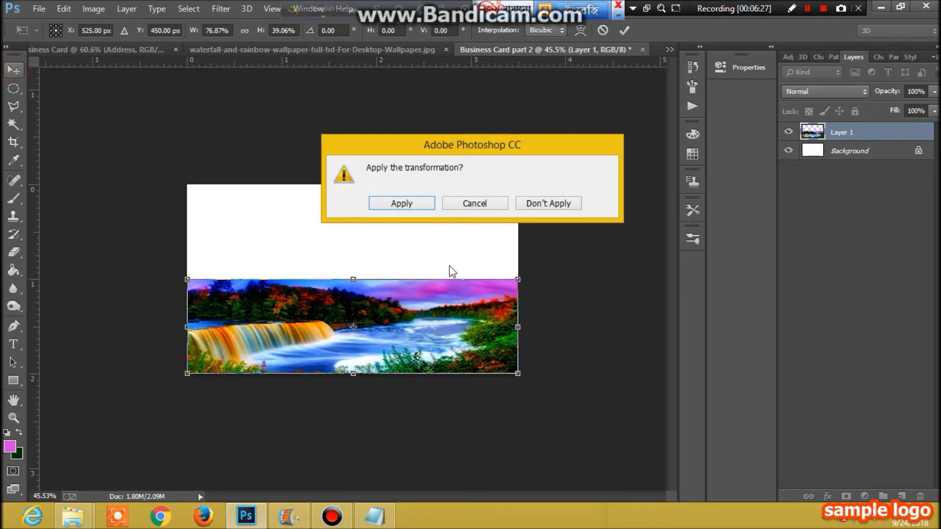
left_click(401, 204)
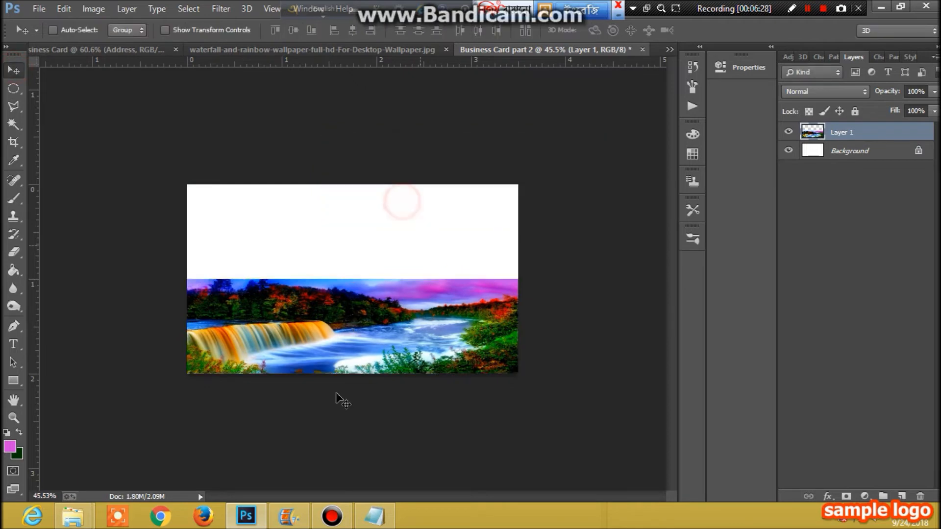
- Draw a closed curved Pen path across the band's top and delete the photo inside it
left_click(14, 325)
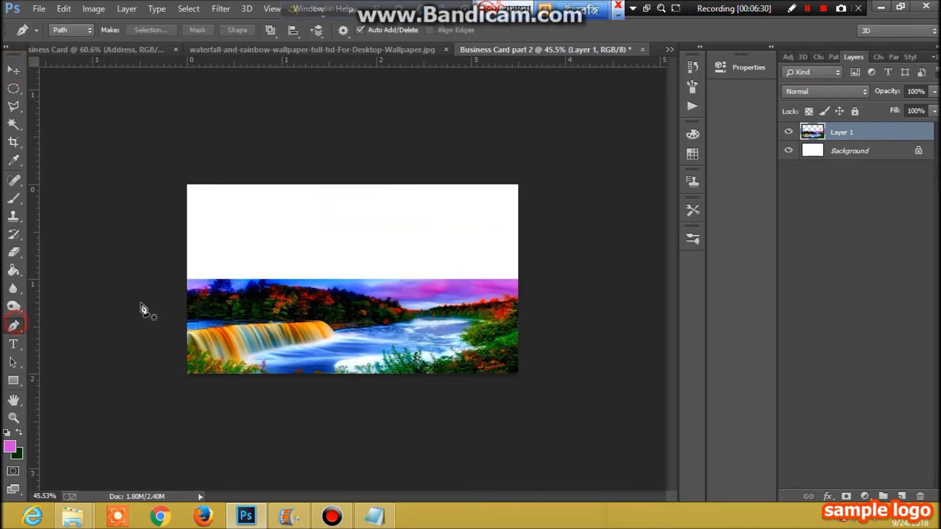
left_click(187, 279)
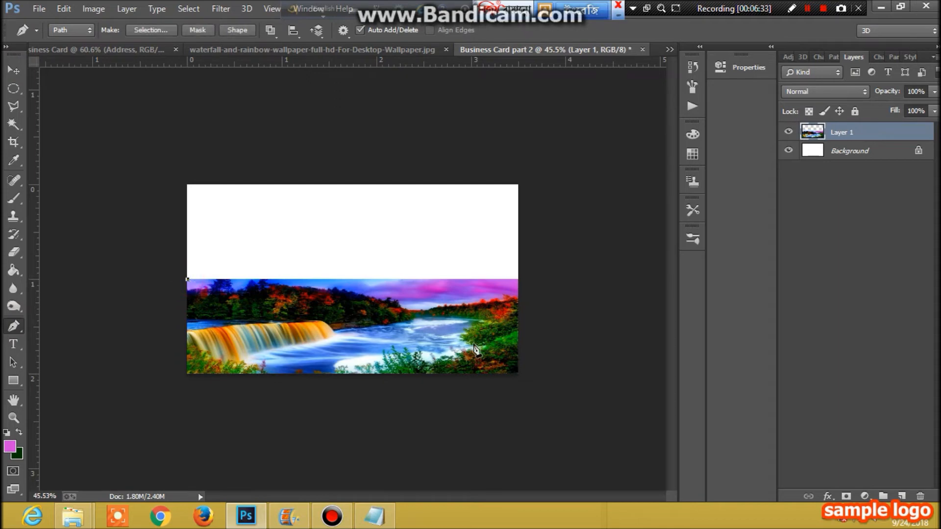
left_click_drag(519, 279, 466, 277)
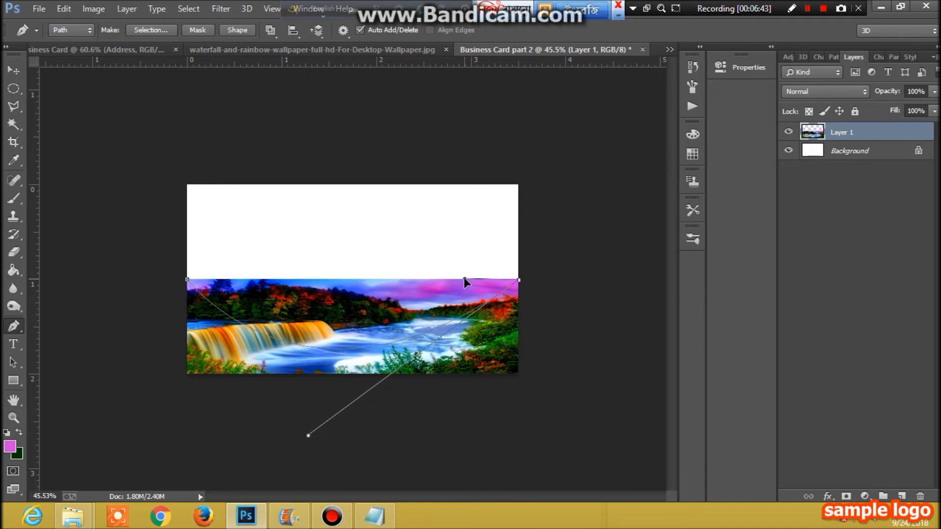
left_click(187, 279)
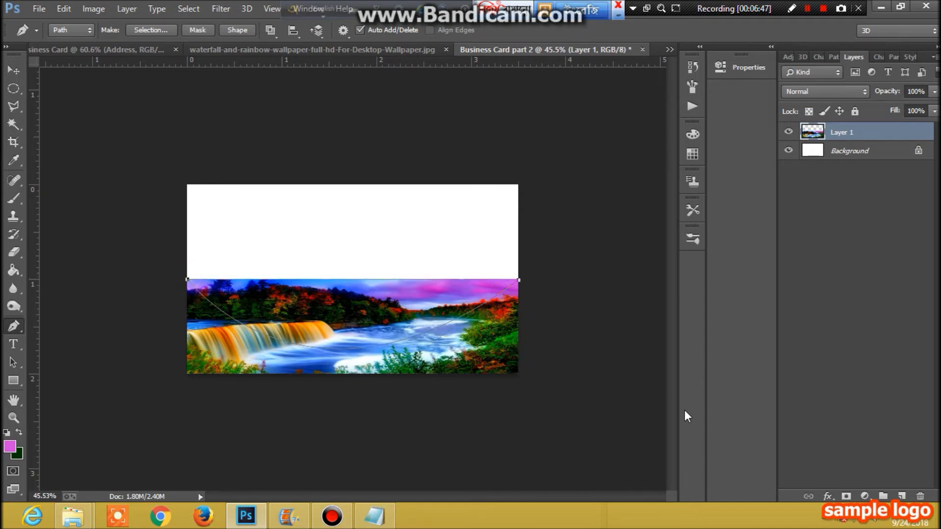
key("ctrl+Return")
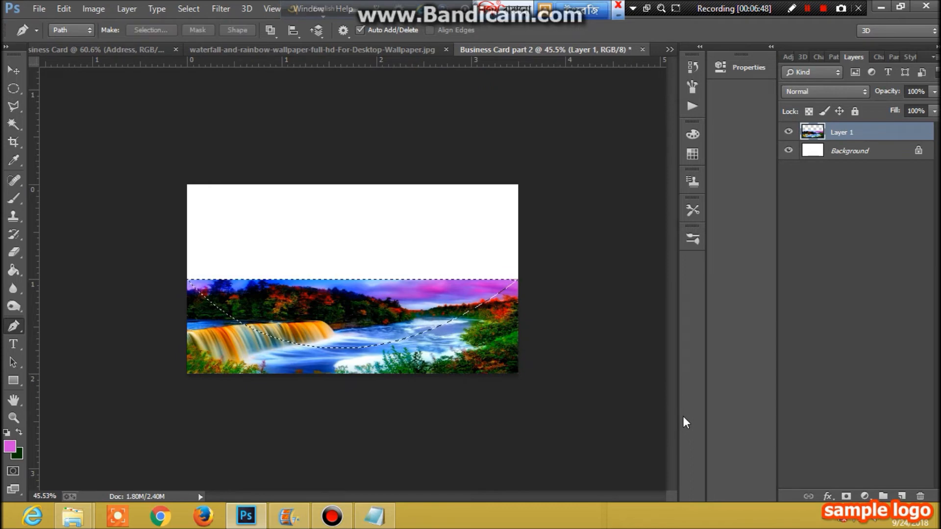
key("Delete")
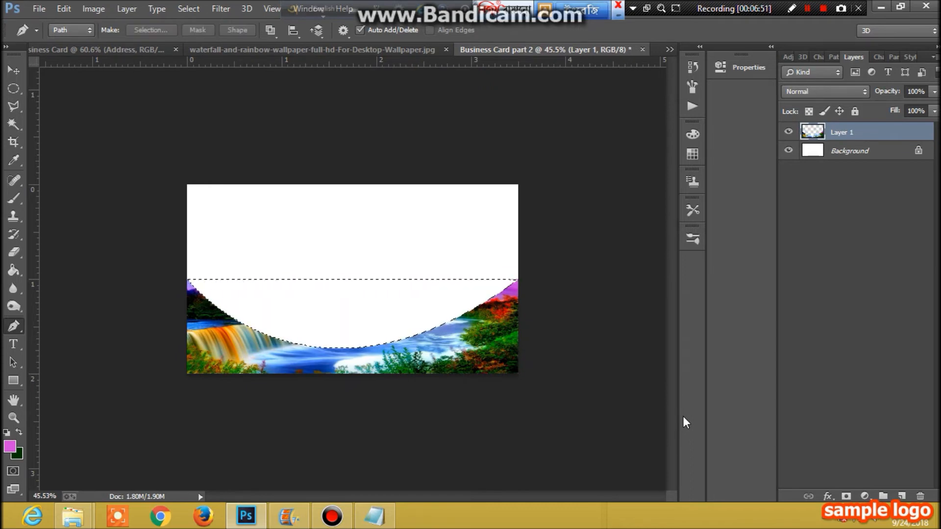
key("ctrl+d")
- Set the foreground colour to white, #ffffff
left_click(14, 381)
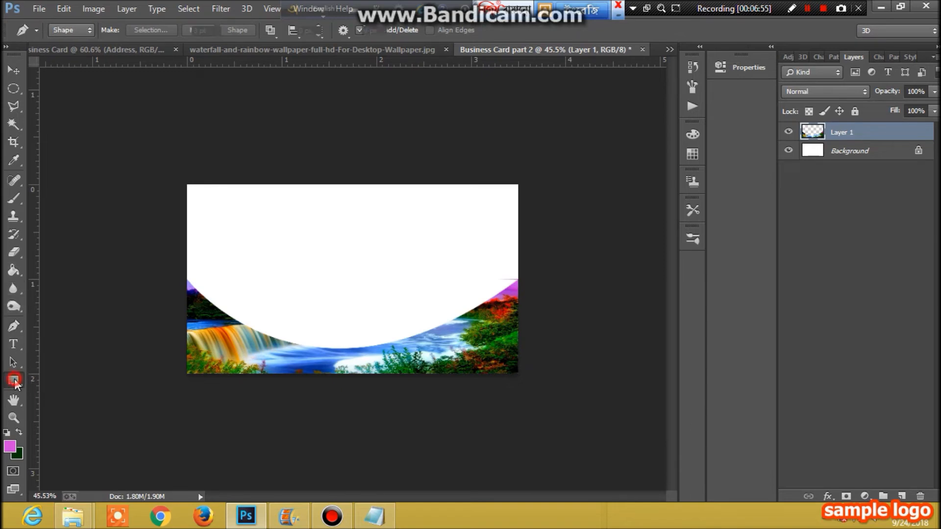
left_click(10, 446)
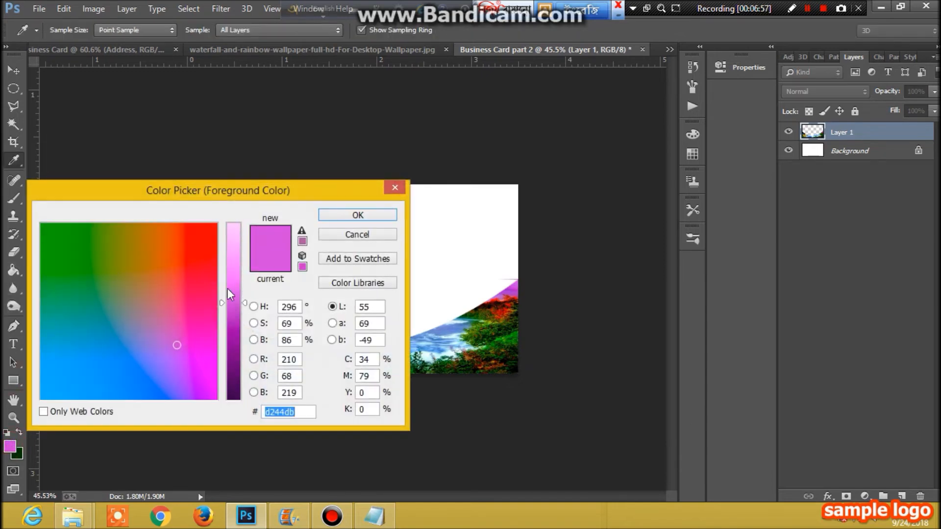
left_click(235, 229)
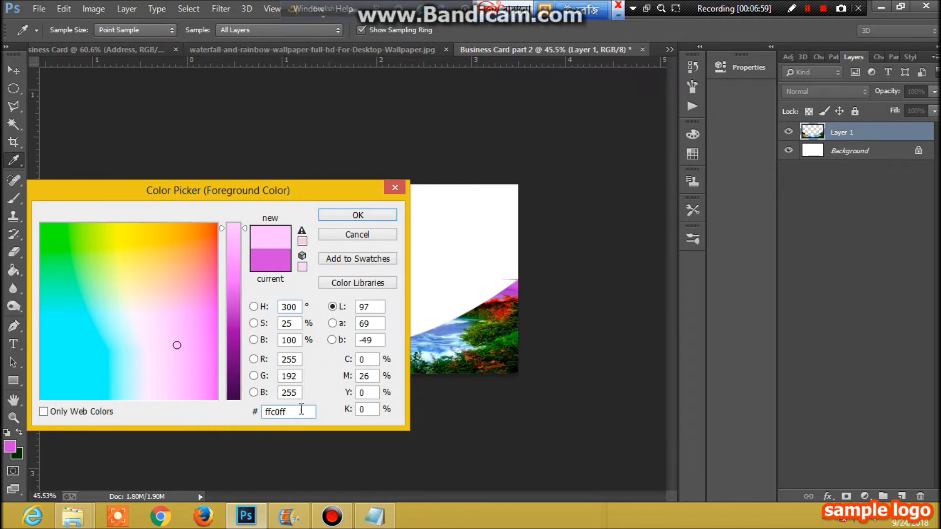
left_click_drag(297, 411, 205, 407)
type("ffffff")
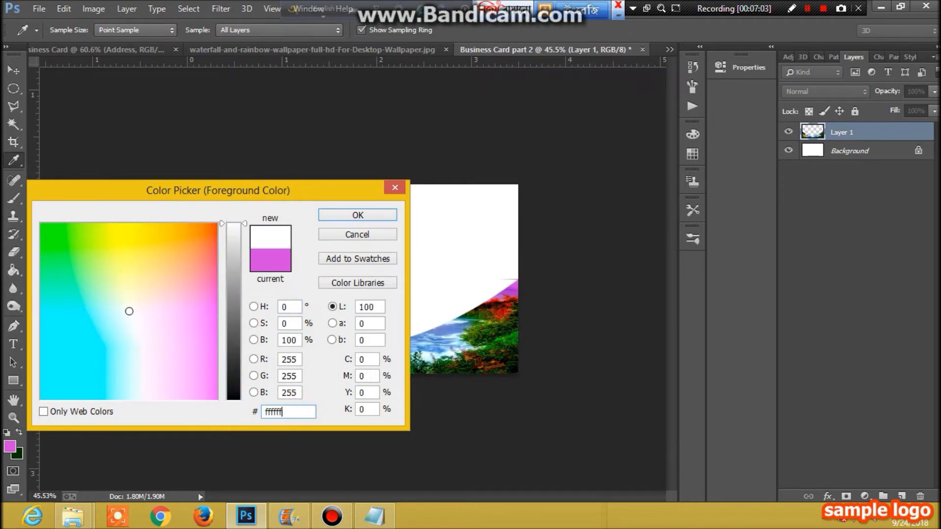
left_click(355, 216)
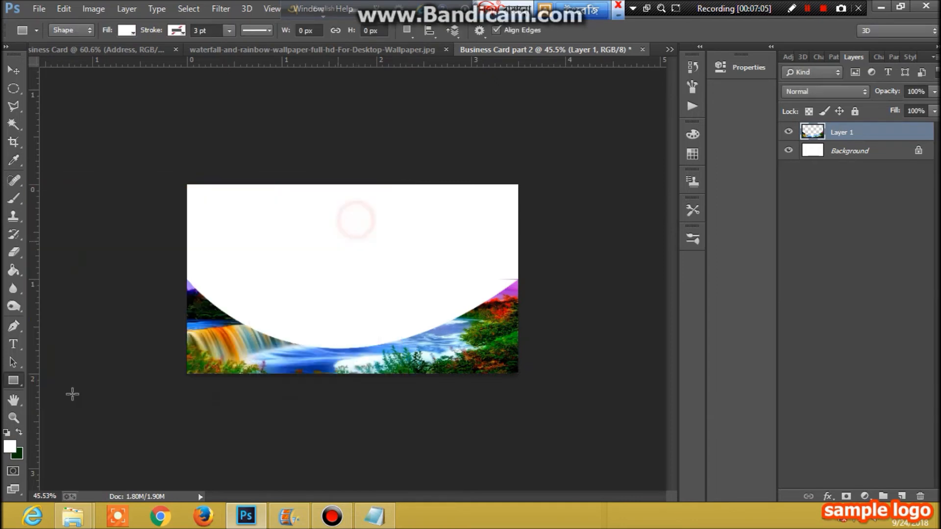
- Draw a small white rectangle at the right end of the band's top edge
left_click_drag(497, 276, 522, 279)
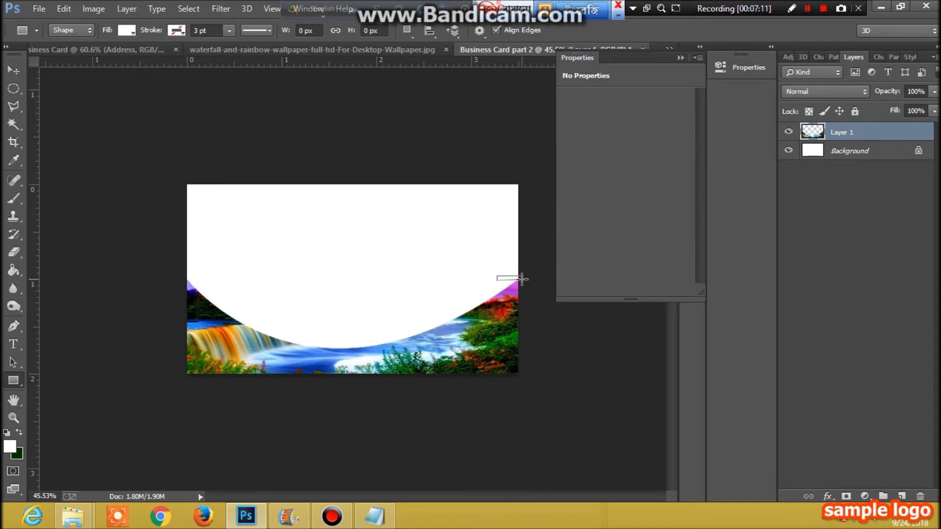
left_click(680, 58)
left_click(14, 71)
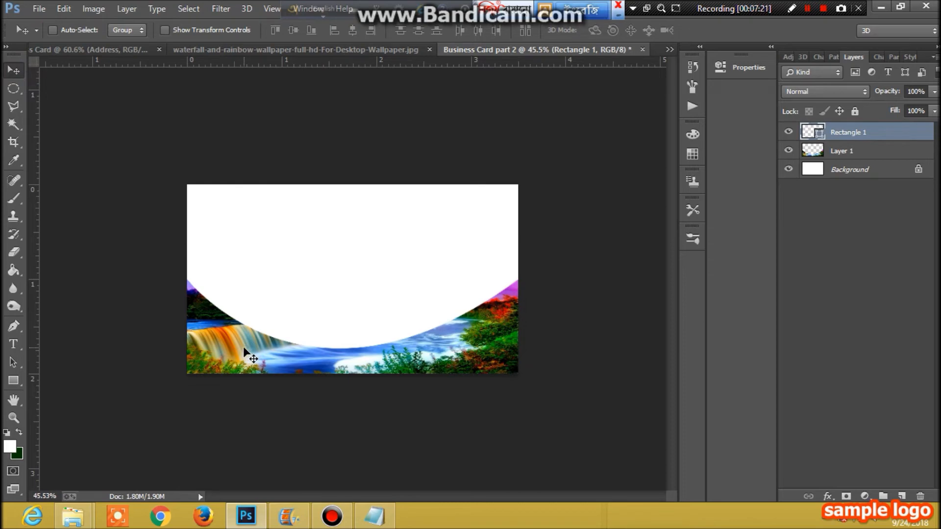
key("ctrl+t")
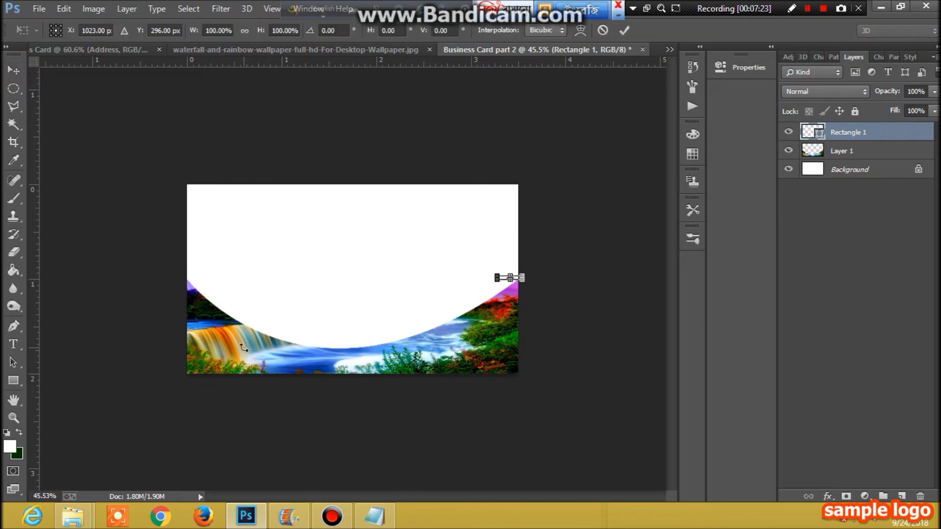
left_click(16, 69)
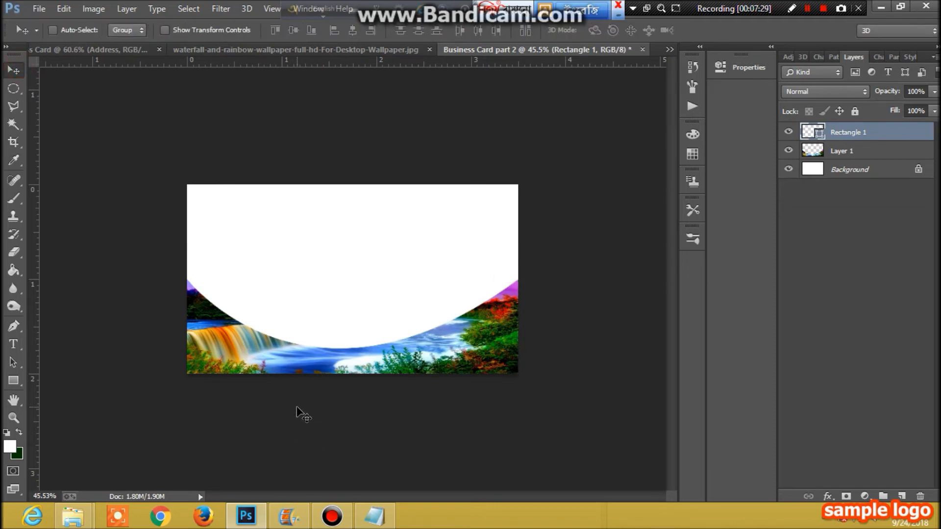
key("ctrl+t")
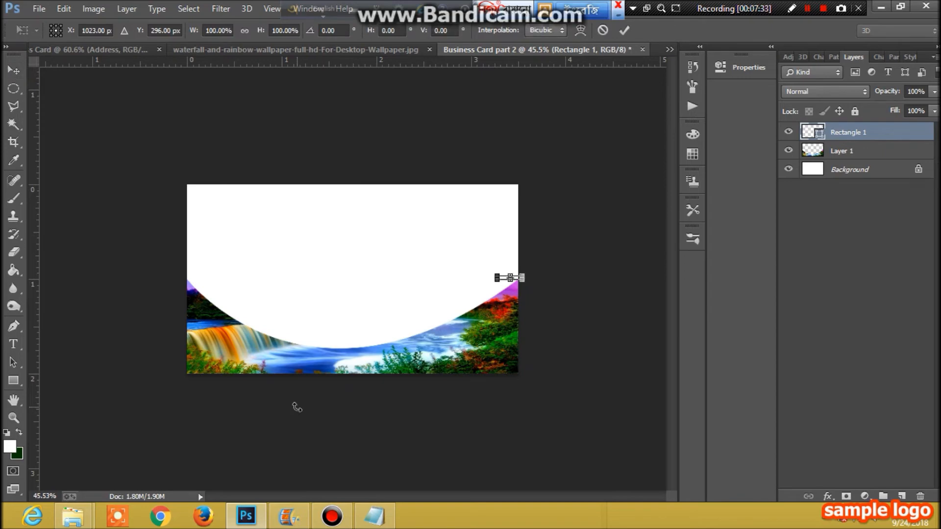
left_click(14, 70)
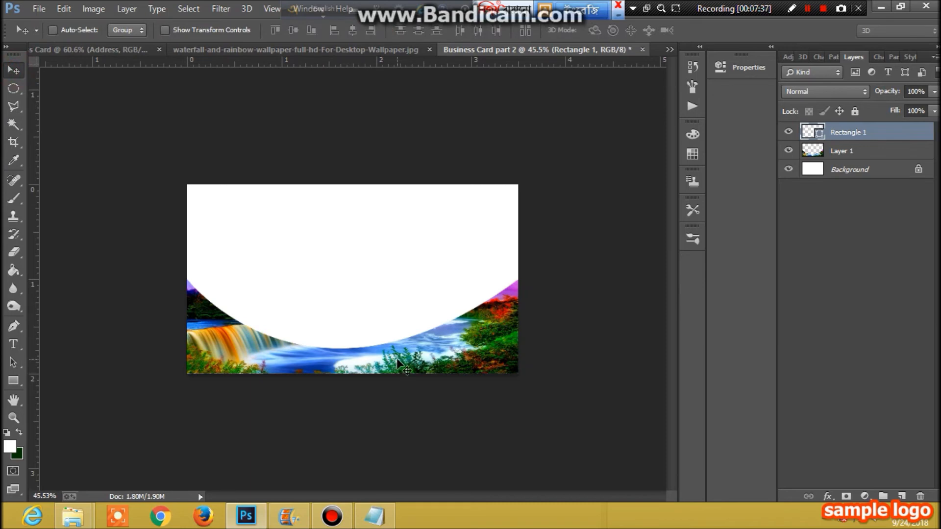
- Widen the waterfall band on Layer 1 to 103.90% width and apply it
mouse_move(400, 363)
left_mouse_down()
mouse_move(416, 360)
mouse_move(402, 367)
left_mouse_up()
left_click(847, 156)
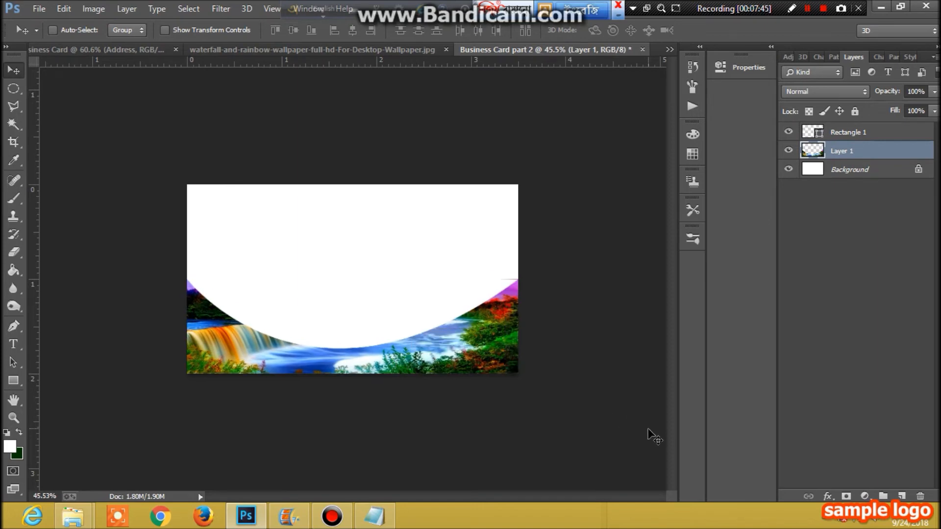
key("ctrl+t")
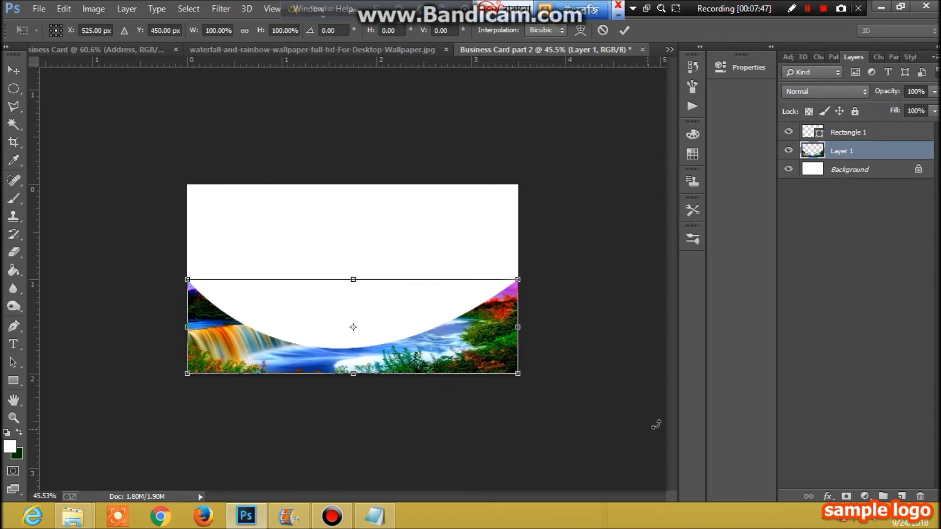
left_click(518, 328)
left_click_drag(518, 328, 531, 329)
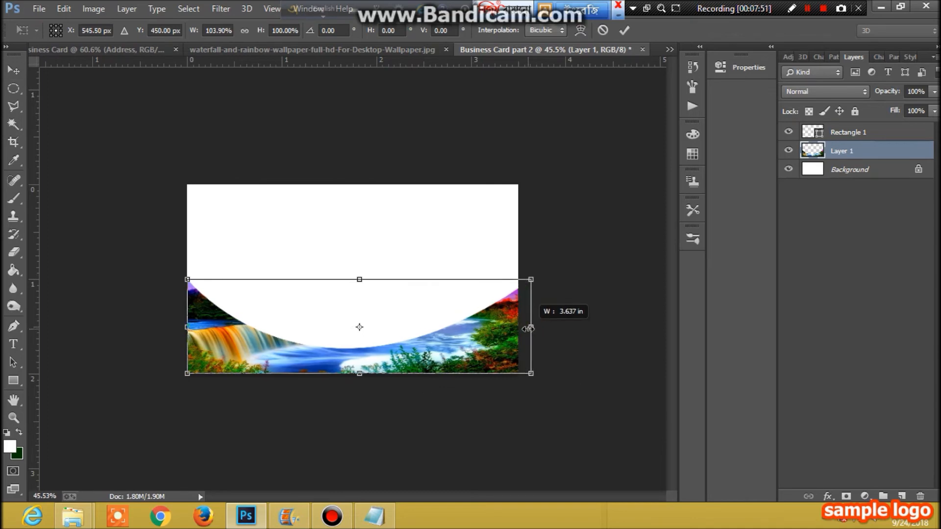
left_click_drag(530, 329, 531, 328)
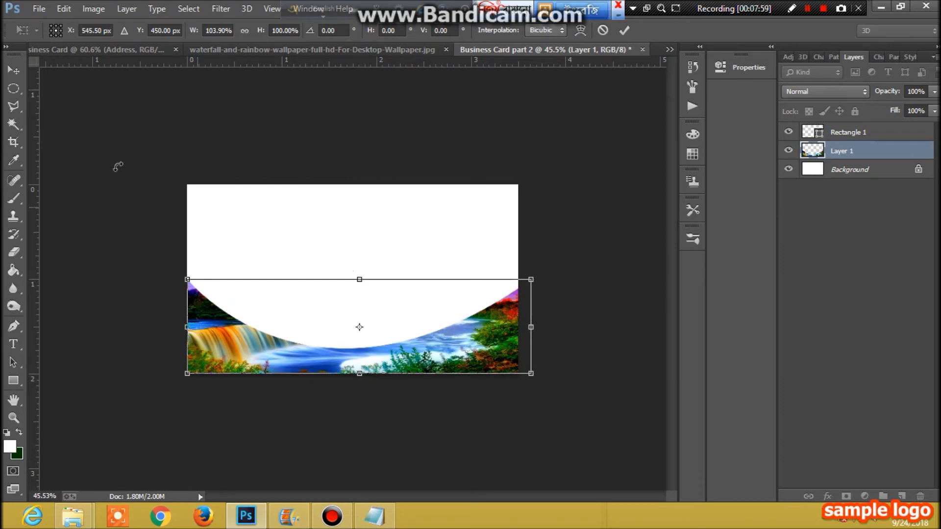
left_click(14, 70)
left_click(395, 206)
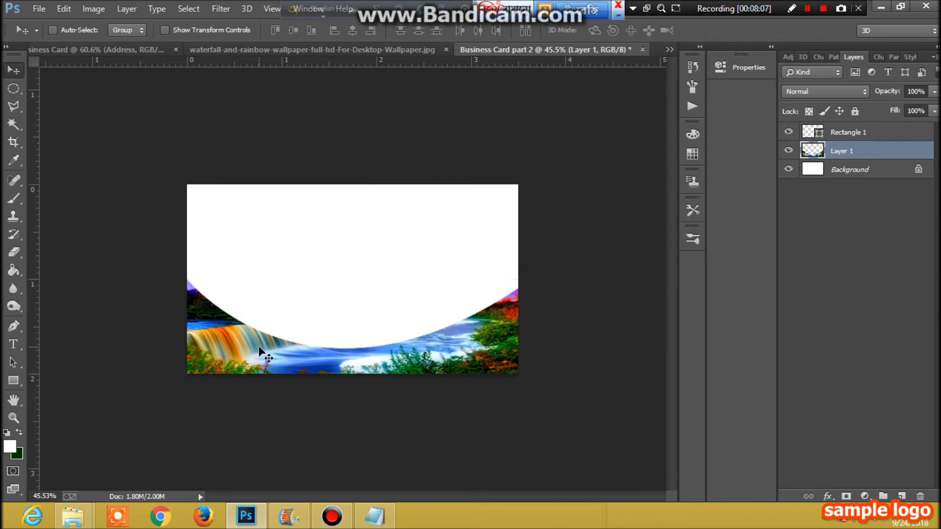
- Undo the first cut, then redraw the curved path and delete a deeper bowl from the band
key("ctrl+alt+z")
key("ctrl+alt+z")
key("ctrl+alt+z")
key("ctrl+alt+z")
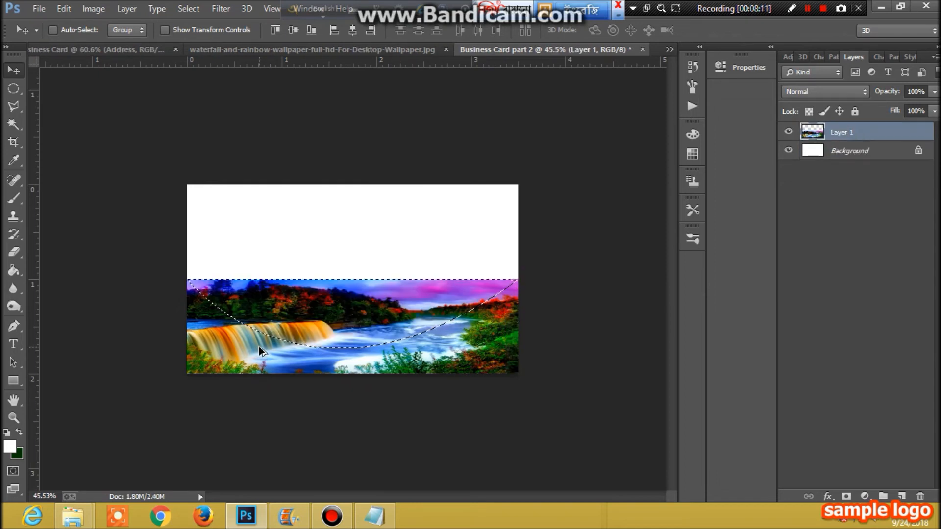
key("ctrl+d")
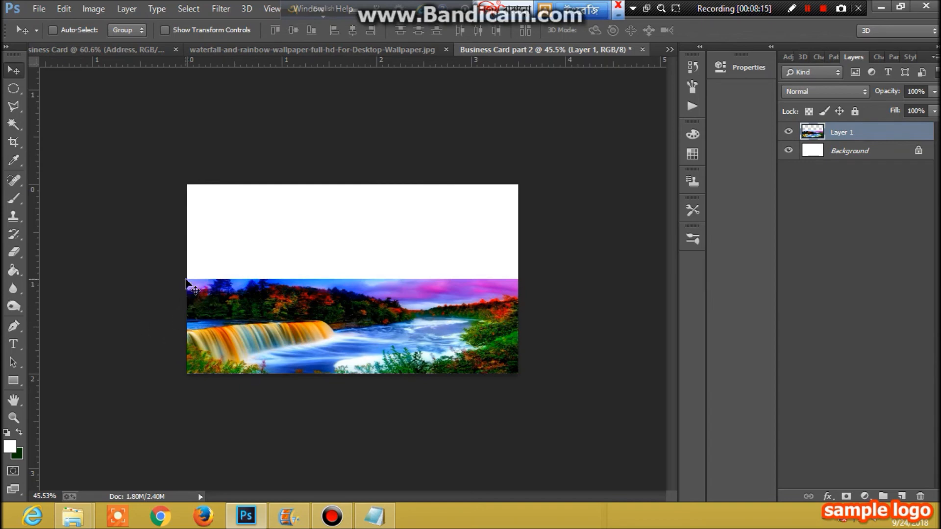
left_click(13, 326)
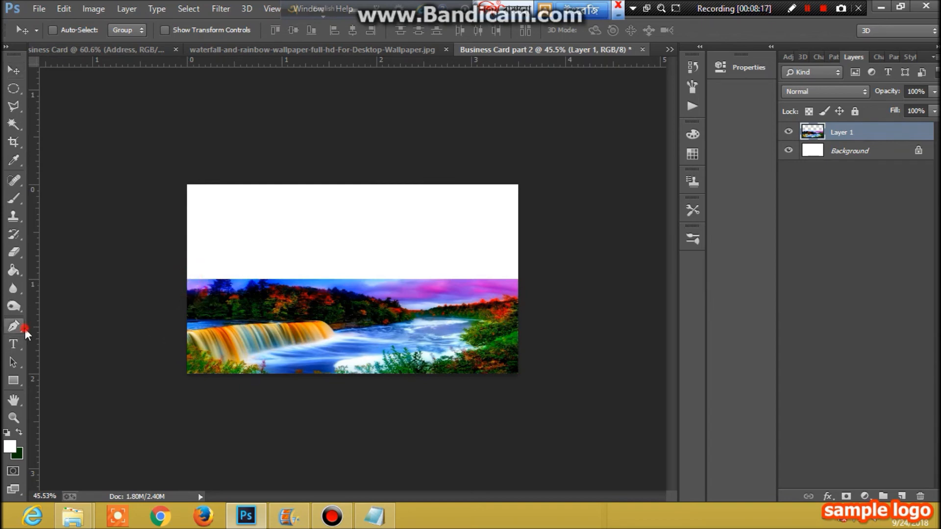
left_click(186, 278)
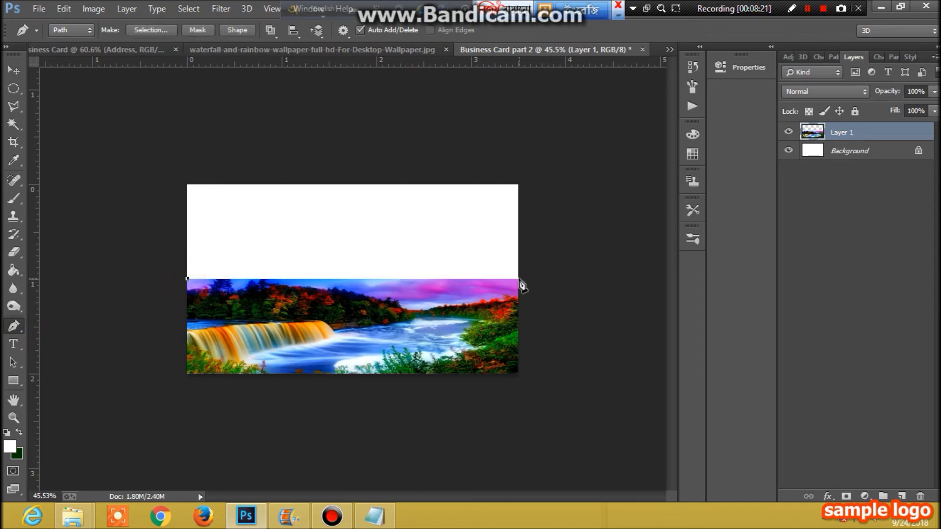
left_click_drag(519, 278, 488, 278)
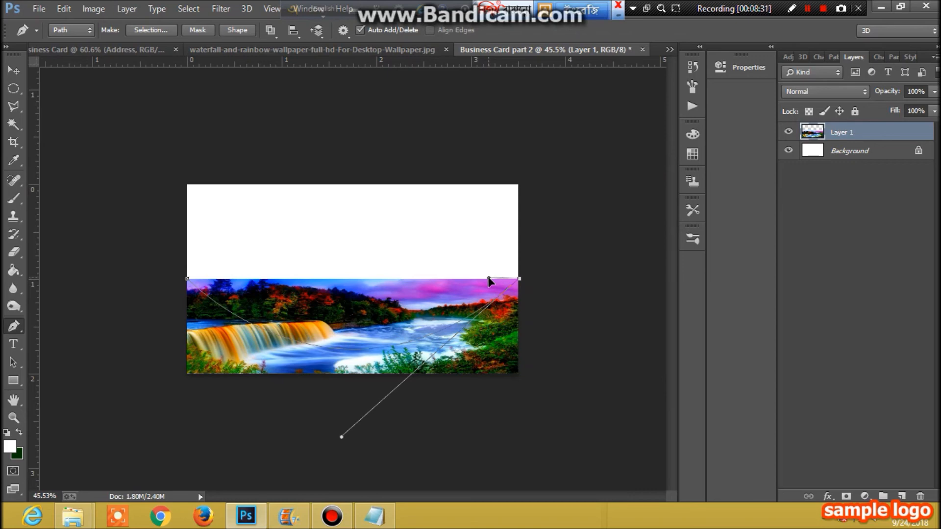
left_click(187, 278)
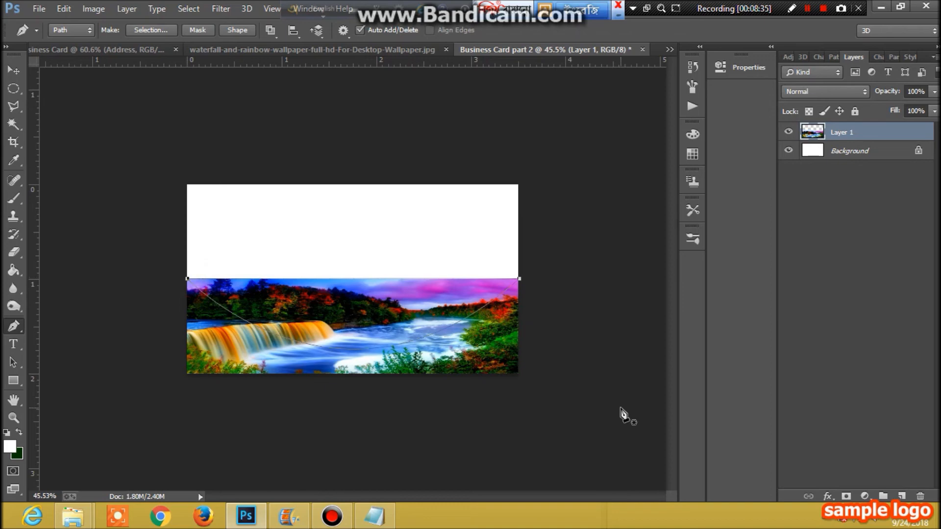
key("ctrl+Return")
key("Delete")
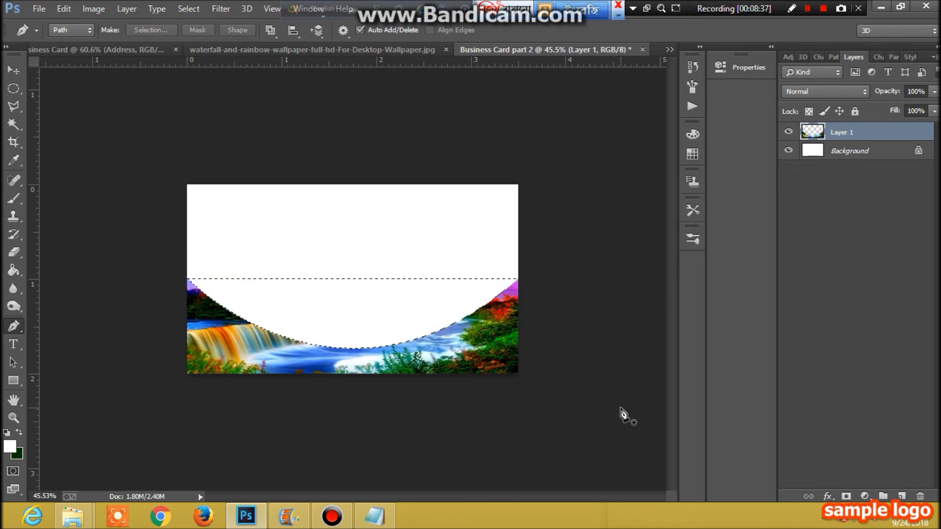
key("ctrl+d")
- Add a guide at the photo's top edge and type a dark green 30 pt 'Logo' above it
left_click_drag(232, 96, 249, 278)
left_click(14, 344)
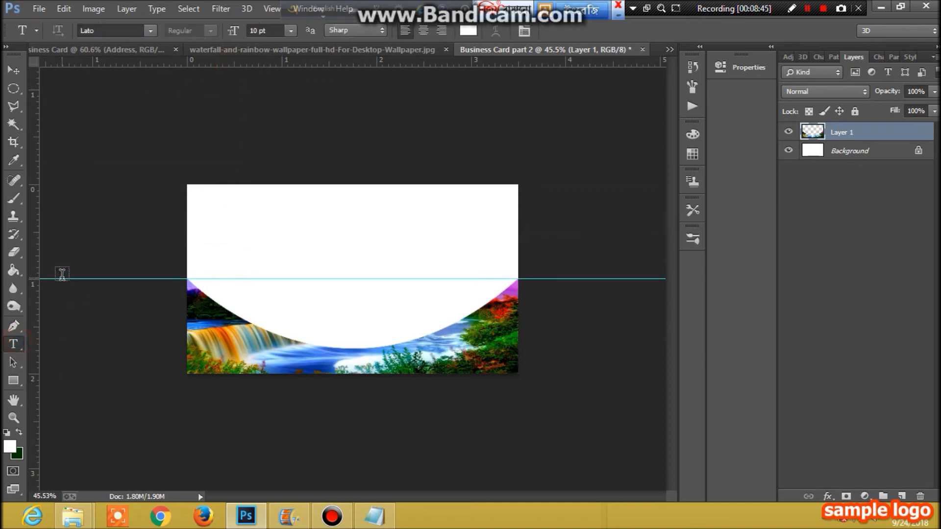
left_click(292, 30)
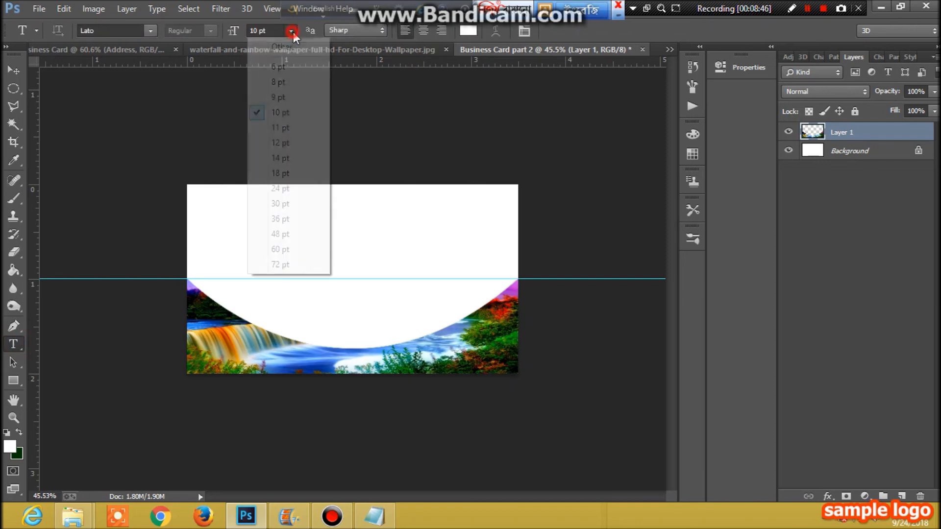
left_click(296, 206)
left_click(300, 263)
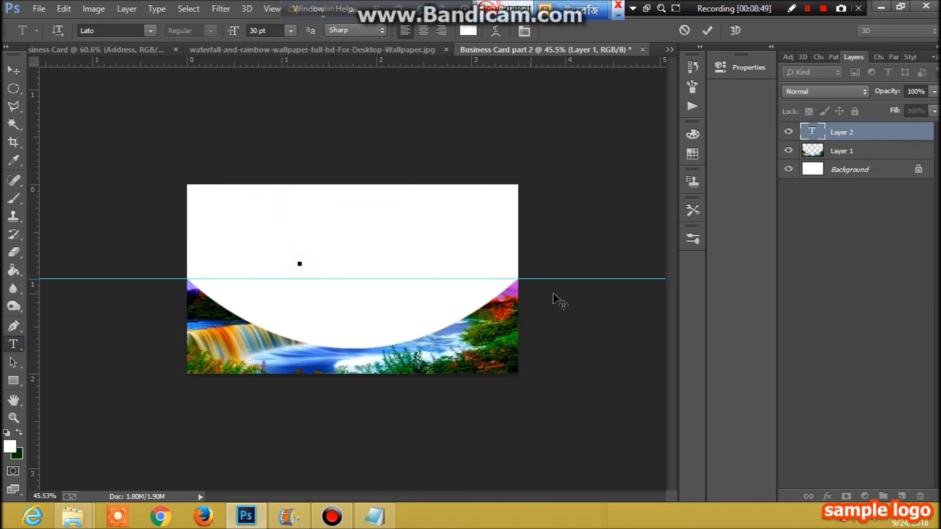
type("Seve")
left_click_drag(385, 262, 280, 251)
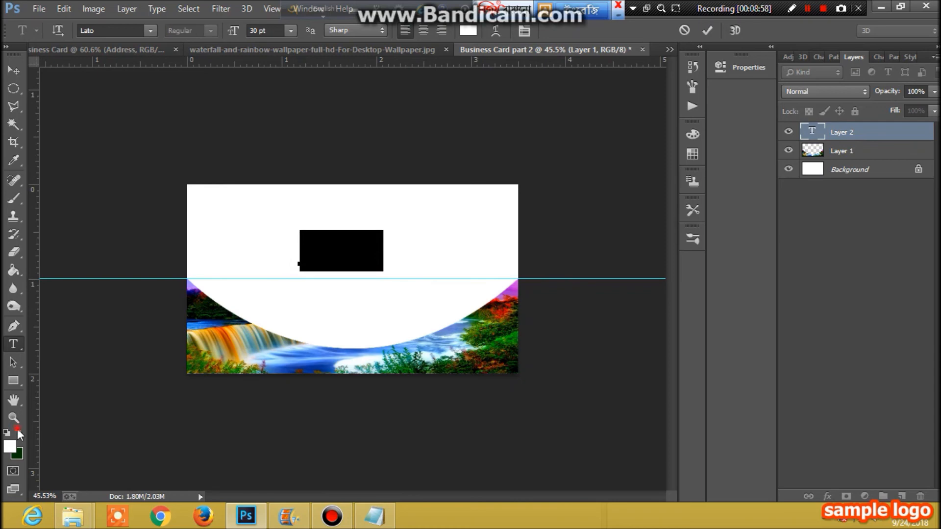
left_click(18, 431)
left_click(13, 72)
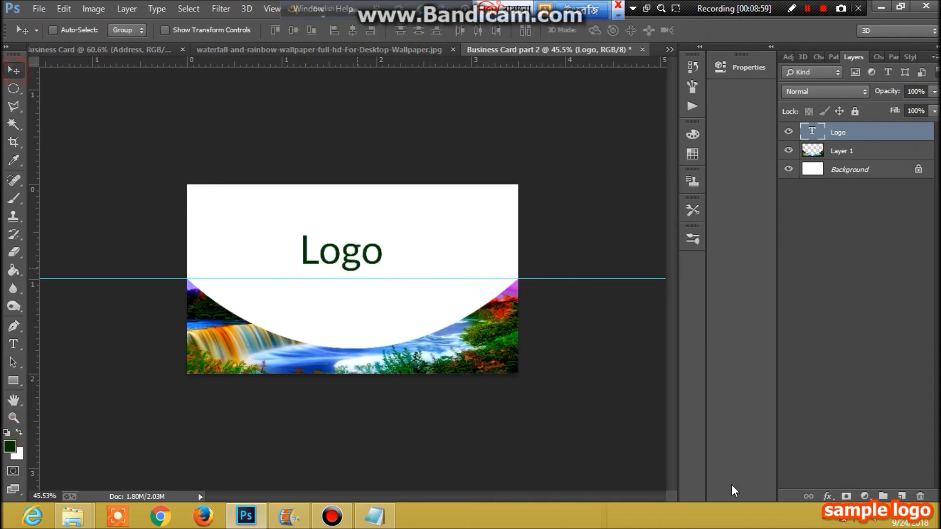
- Give Logo a drop shadow with distance 2 and shift it slightly right
left_click(827, 496)
left_click(833, 481)
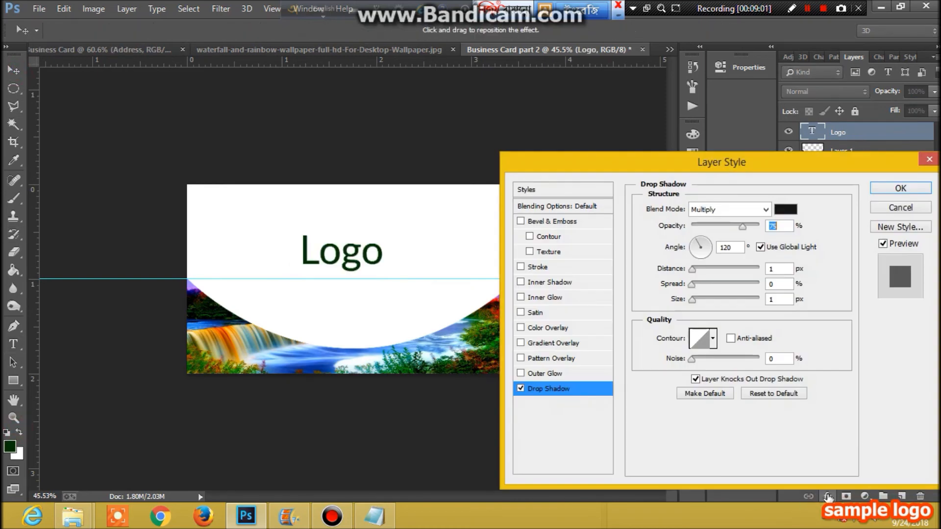
double_click(785, 267)
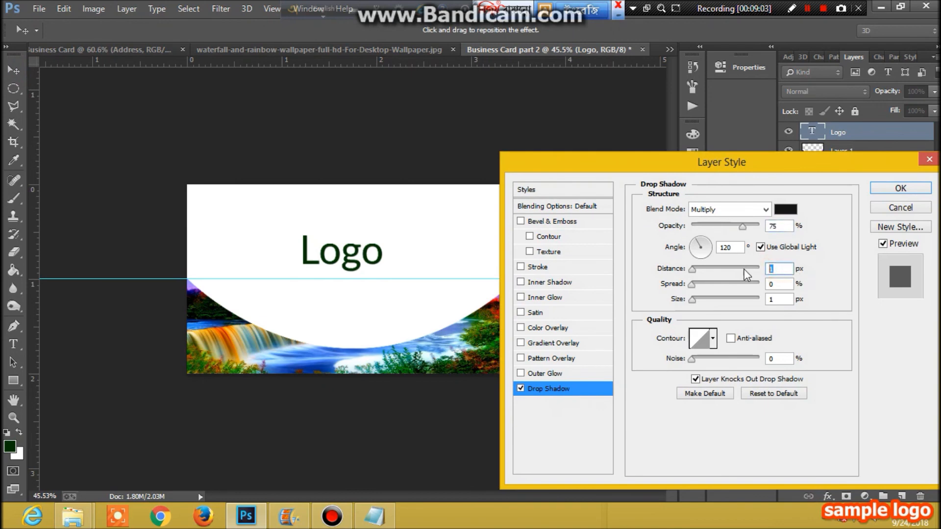
type("2")
left_click(900, 189)
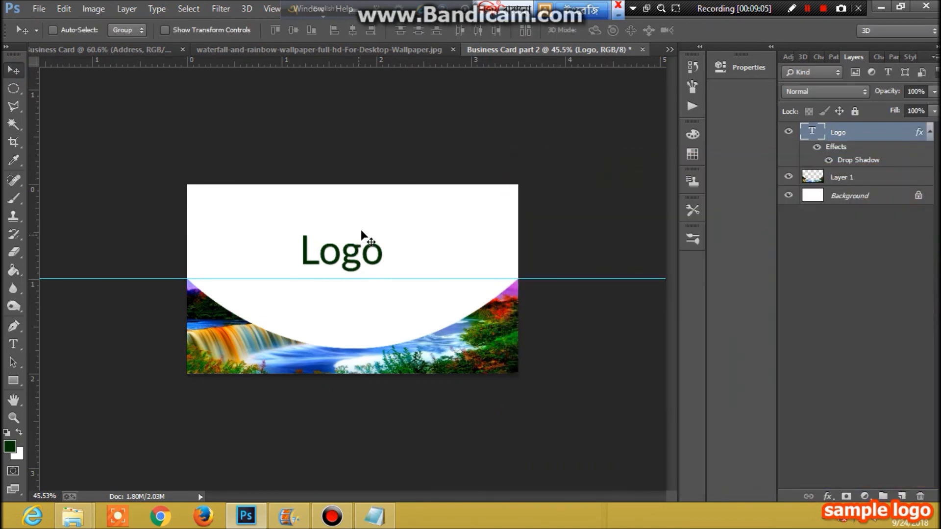
left_click_drag(348, 245, 355, 247)
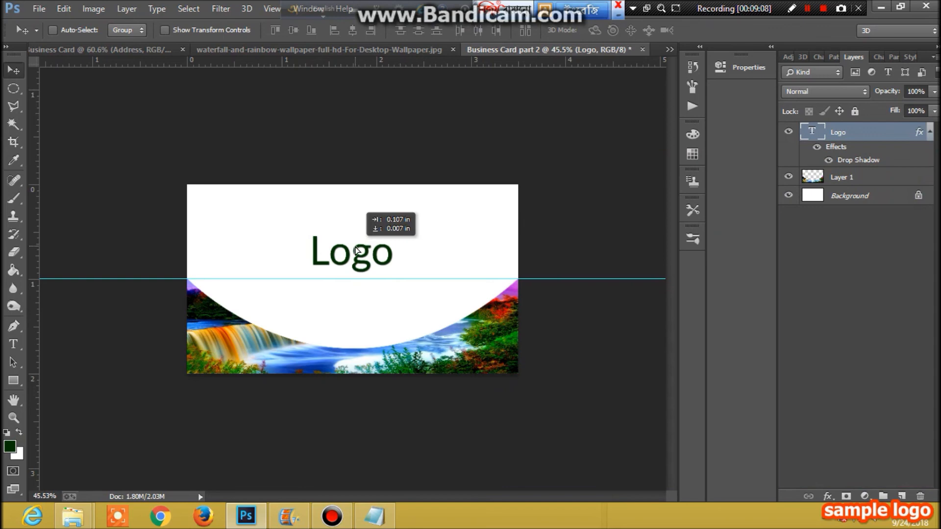
- Type 'Company Name' on a new text line below the Logo title
left_click(13, 344)
left_click(236, 304)
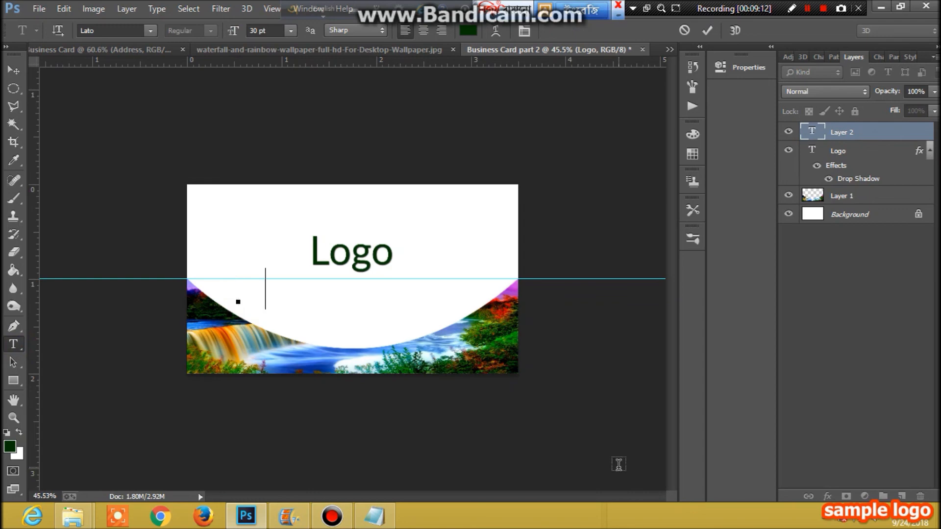
type("Compan")
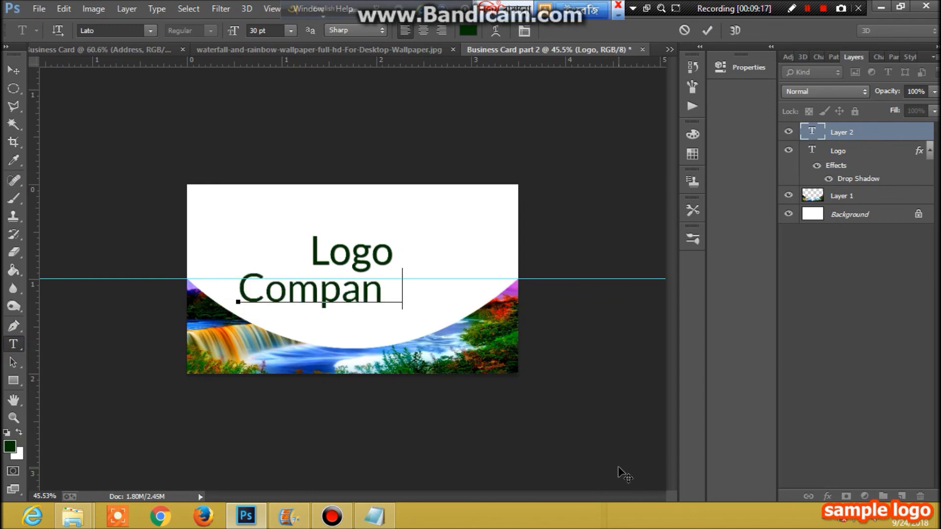
type("y ")
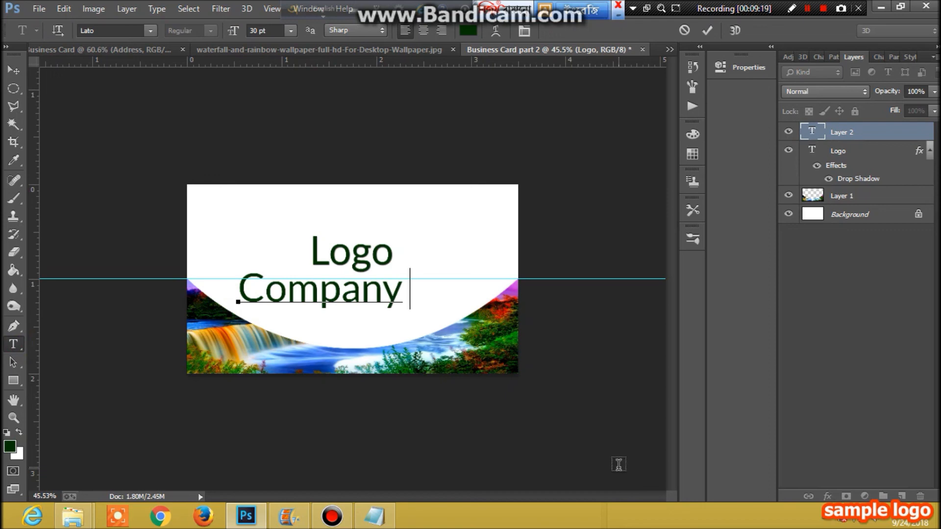
type("Name")
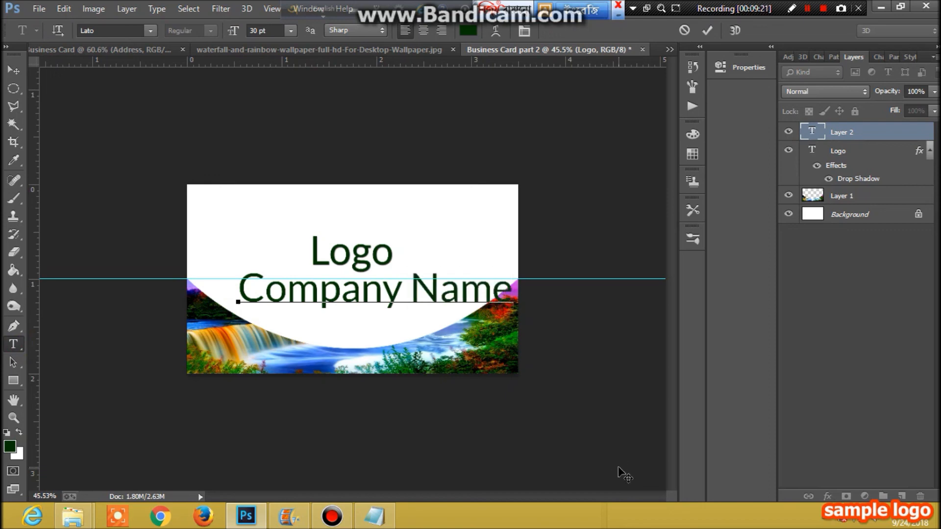
- Recolour the Company Name text with purple sampled from the photo's corner
left_click(14, 160)
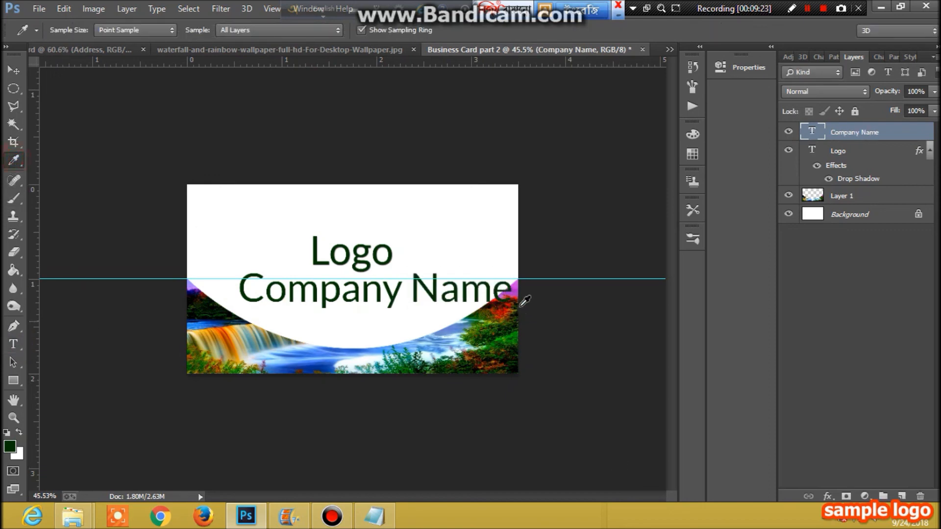
left_click(518, 289)
left_click(14, 344)
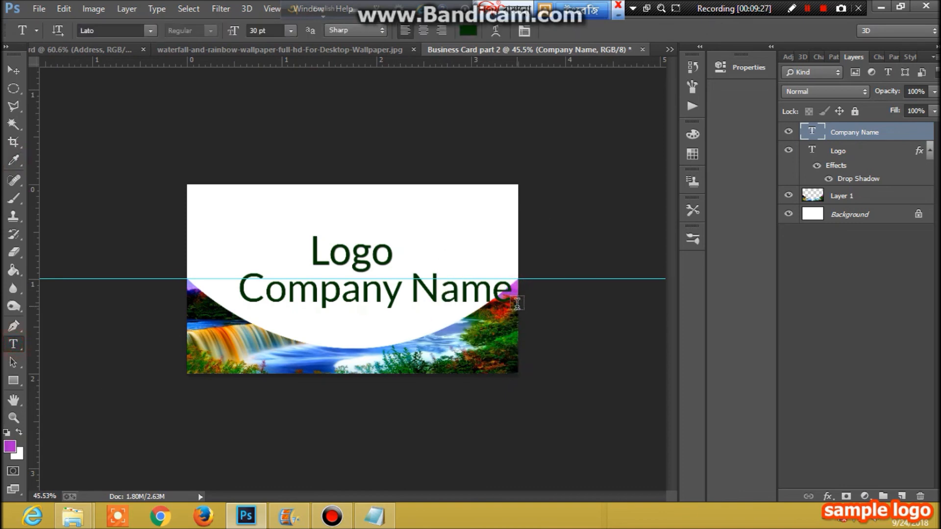
left_click_drag(513, 290, 237, 290)
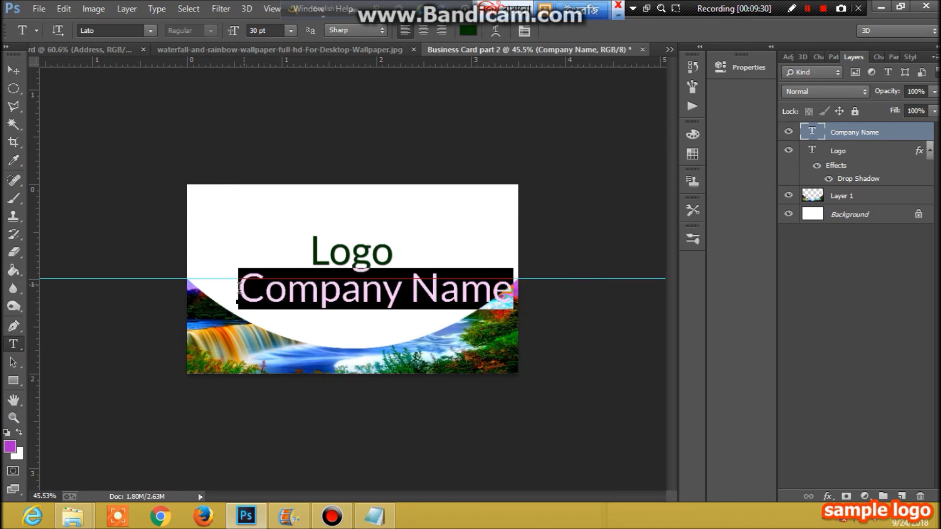
left_click(21, 431)
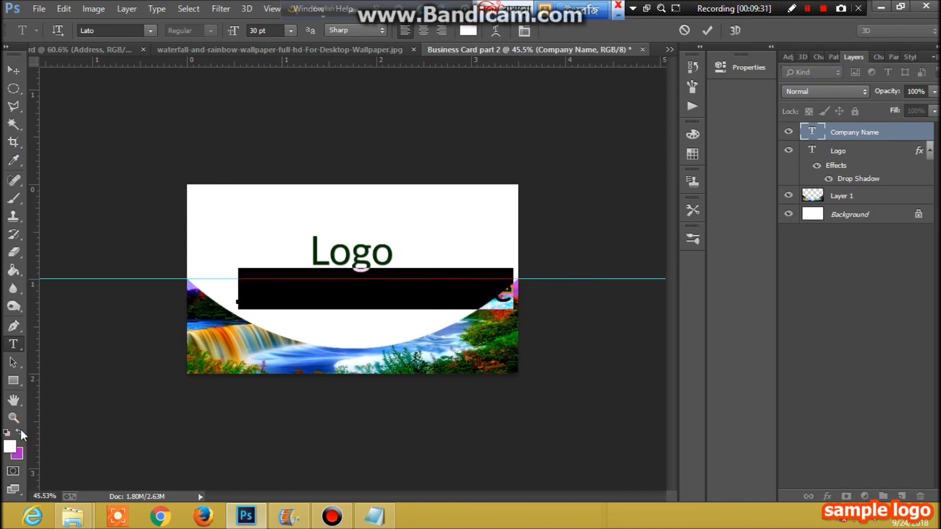
left_click(10, 72)
- Give Company Name a drop shadow and move it left and down under Logo
left_click(827, 496)
left_click(833, 484)
left_click(905, 189)
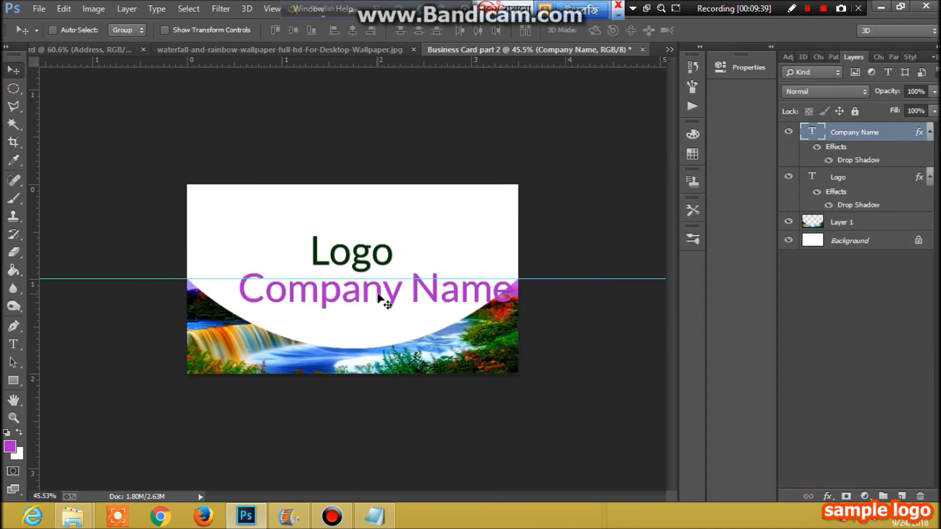
left_click_drag(384, 292, 359, 304)
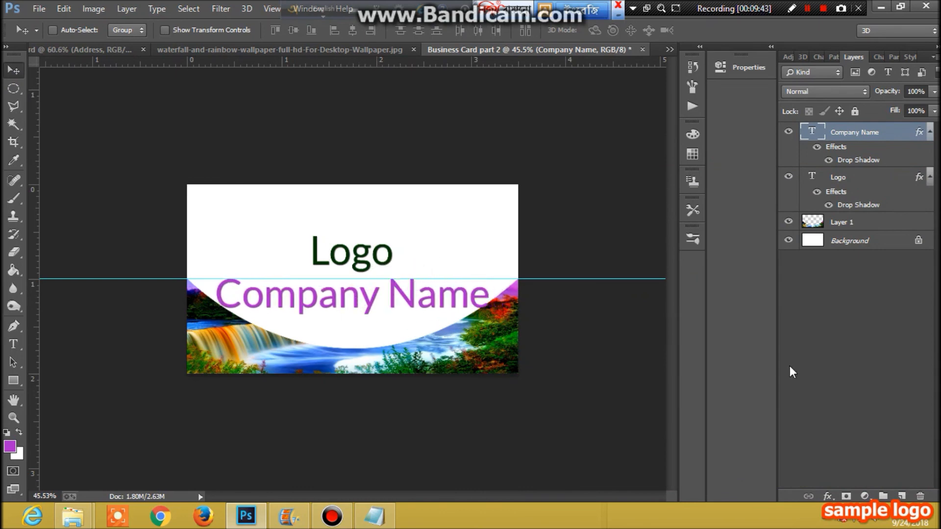
- Nudge Company Name left to centre it under Logo, checking the first card briefly
key("Left")
key("Left")
key("Left")
key("Left")
key("Left")
key("Left")
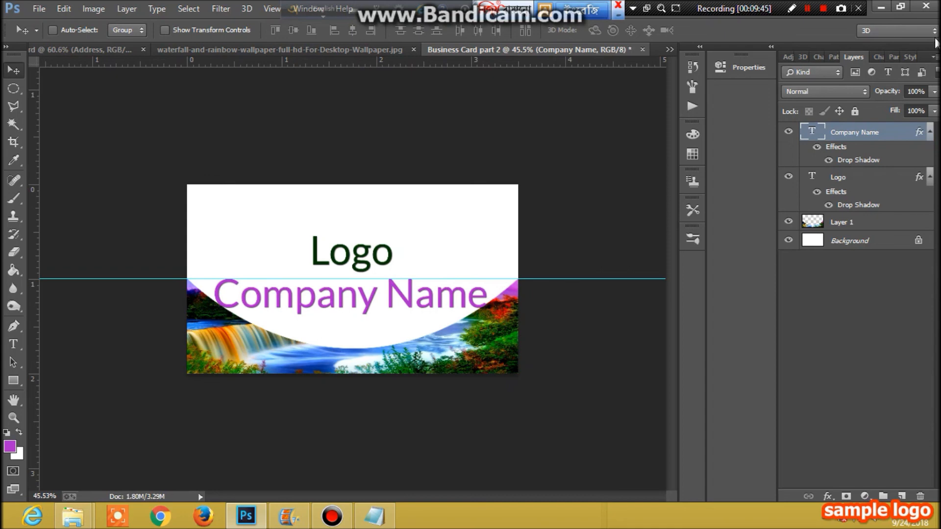
left_click(86, 48)
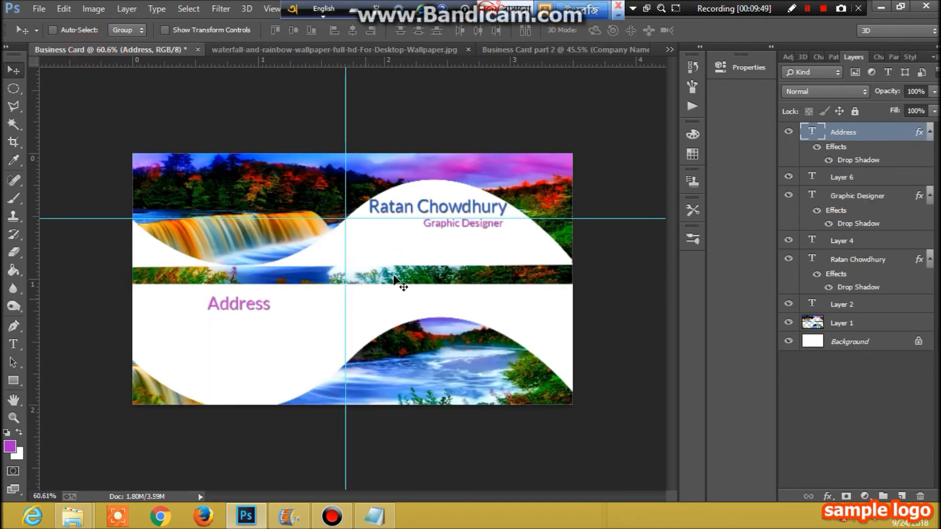
left_click(535, 49)
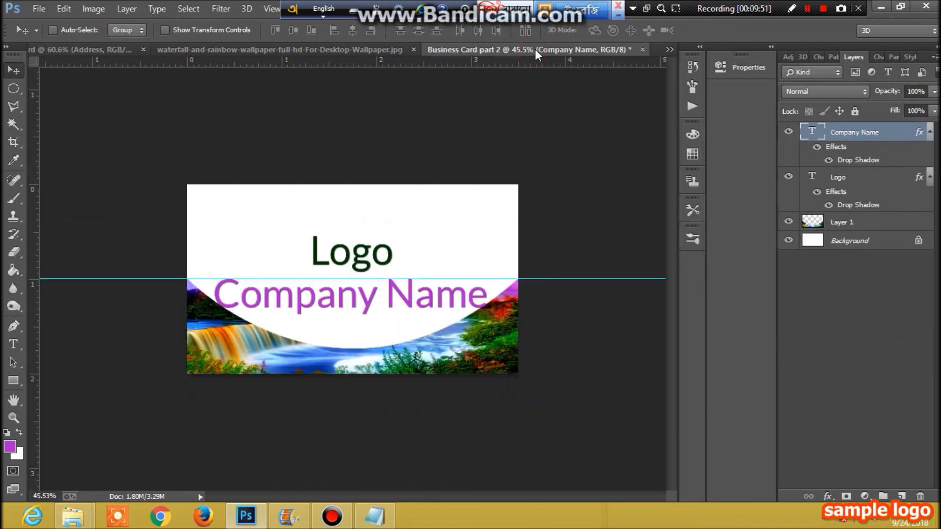